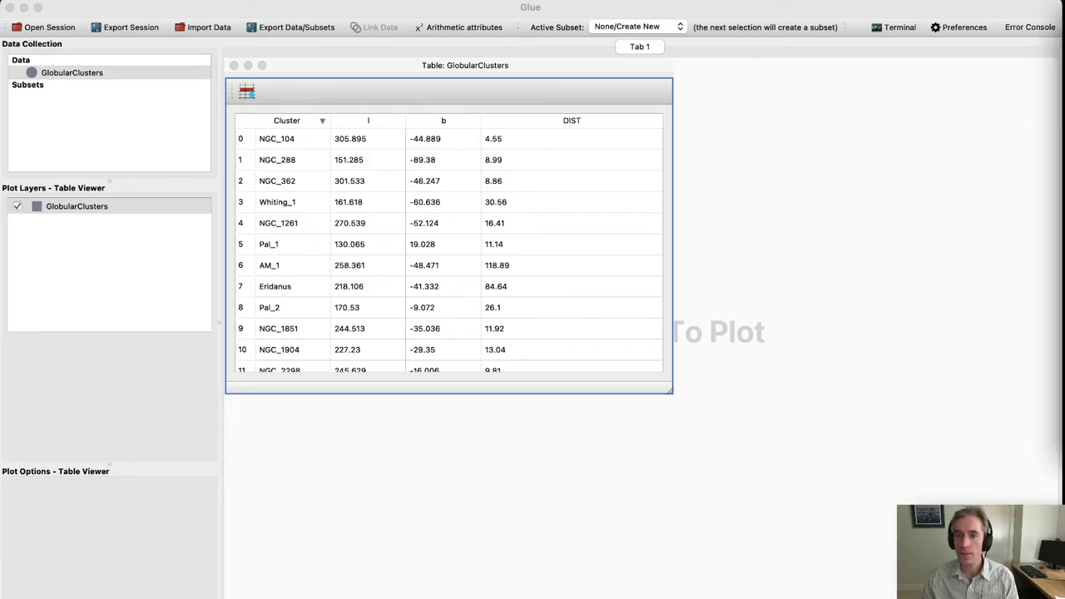
View the Homework 6 entry on the course page in the browser and return to Glue.
{"action": "key", "text": "super+Tab"}
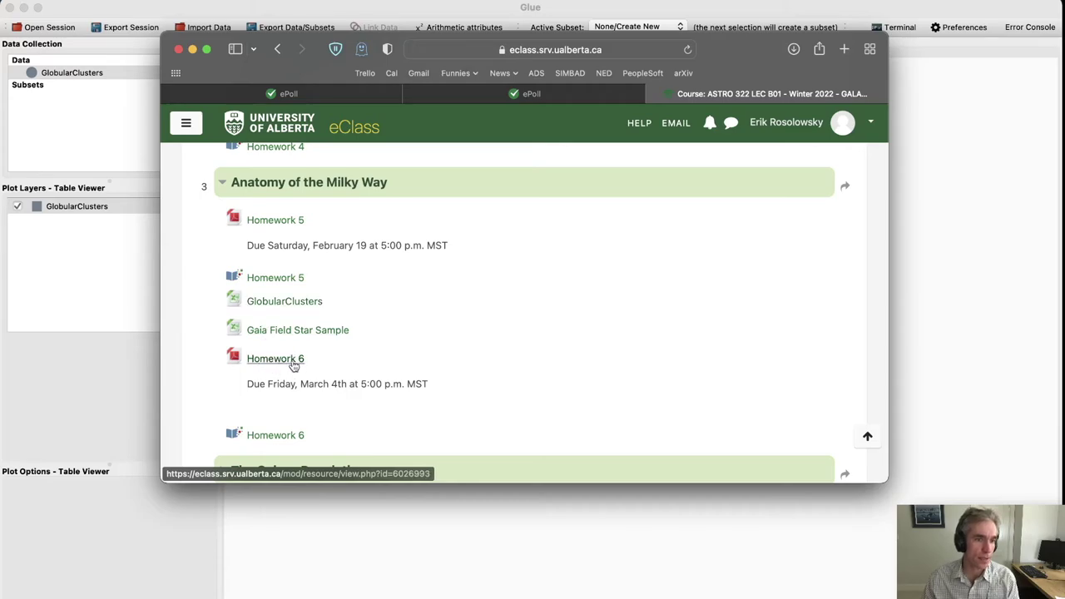
{"action": "key", "text": "cmd+m"}
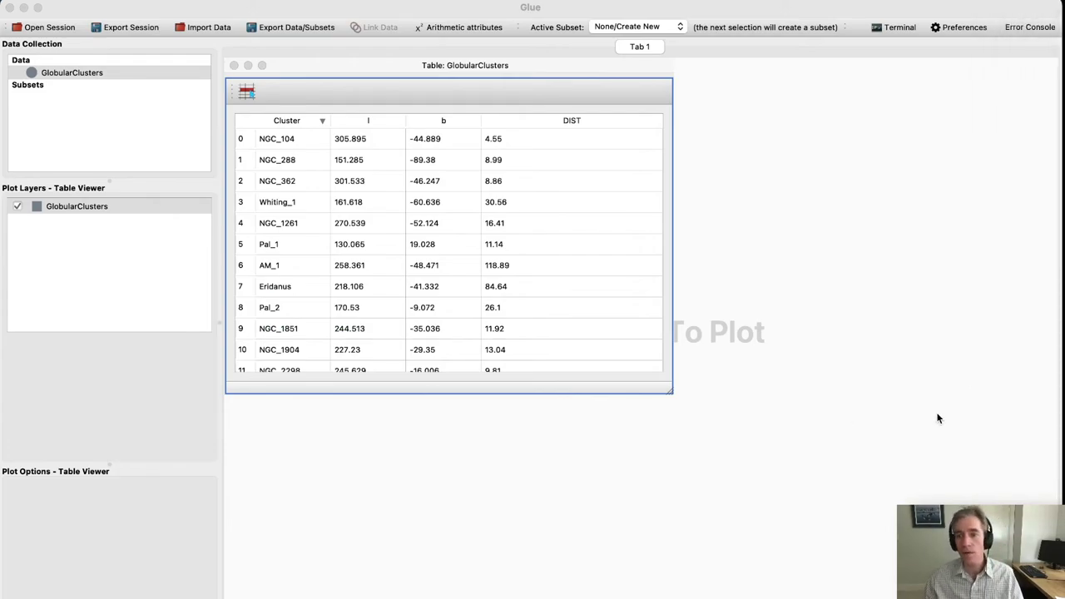
Examine the GlobularClusters table from first to last rows, covering cluster names, l and b coordinates and distances.
{"action": "left_click", "coordinate": [127, 73]}
{"action": "scroll", "coordinate": [298, 179], "scroll_direction": "down", "scroll_amount": 12}
{"action": "scroll", "coordinate": [301, 182], "scroll_direction": "down", "scroll_amount": 20}
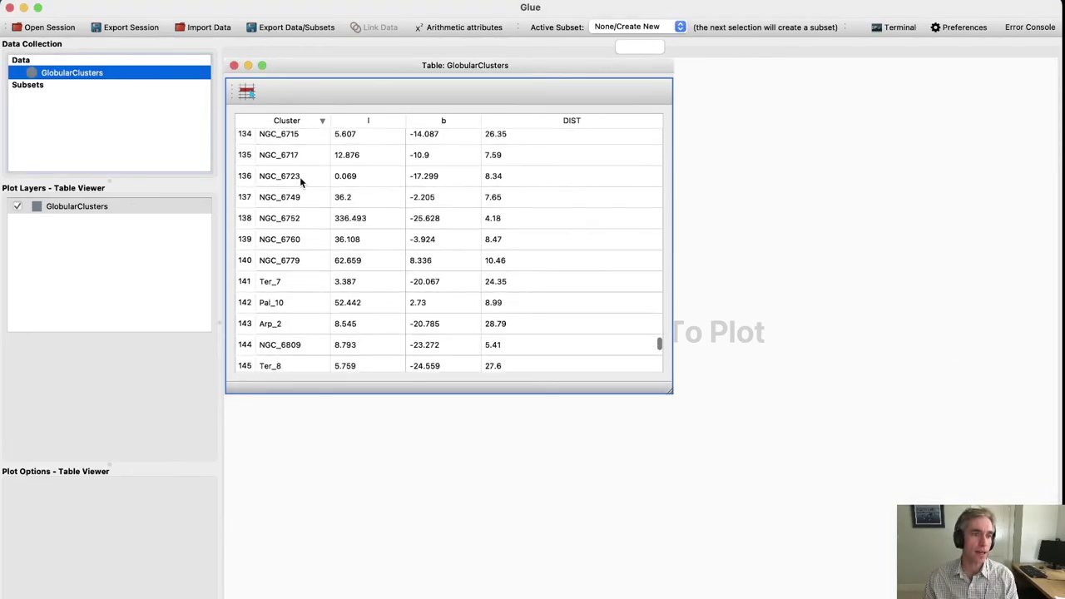
{"action": "scroll", "coordinate": [302, 182], "scroll_direction": "up", "scroll_amount": 5}
{"action": "scroll", "coordinate": [301, 181], "scroll_direction": "up", "scroll_amount": 20}
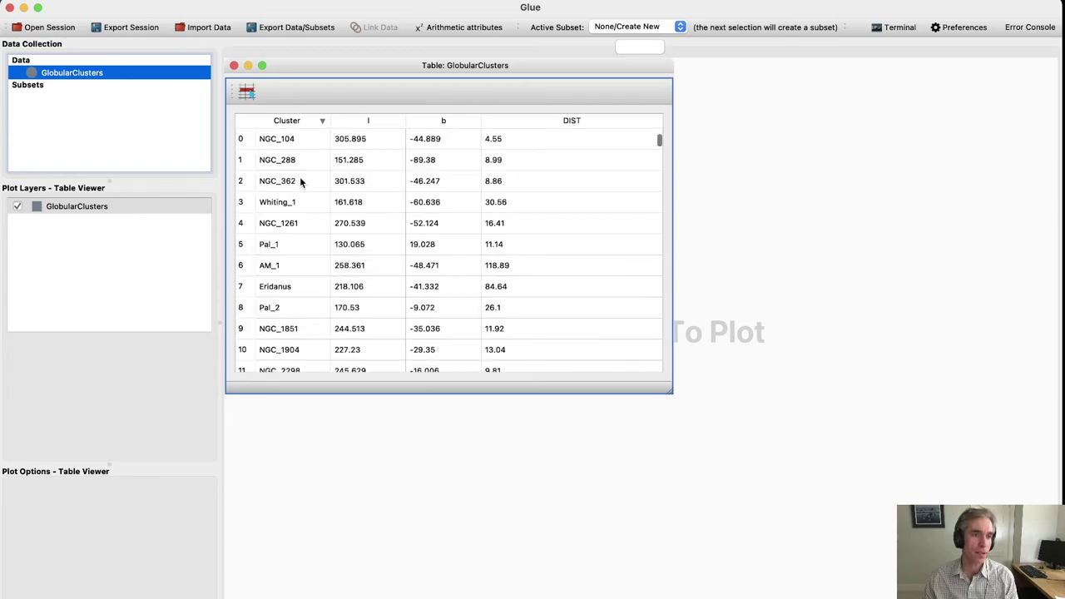
{"action": "left_click", "coordinate": [262, 142]}
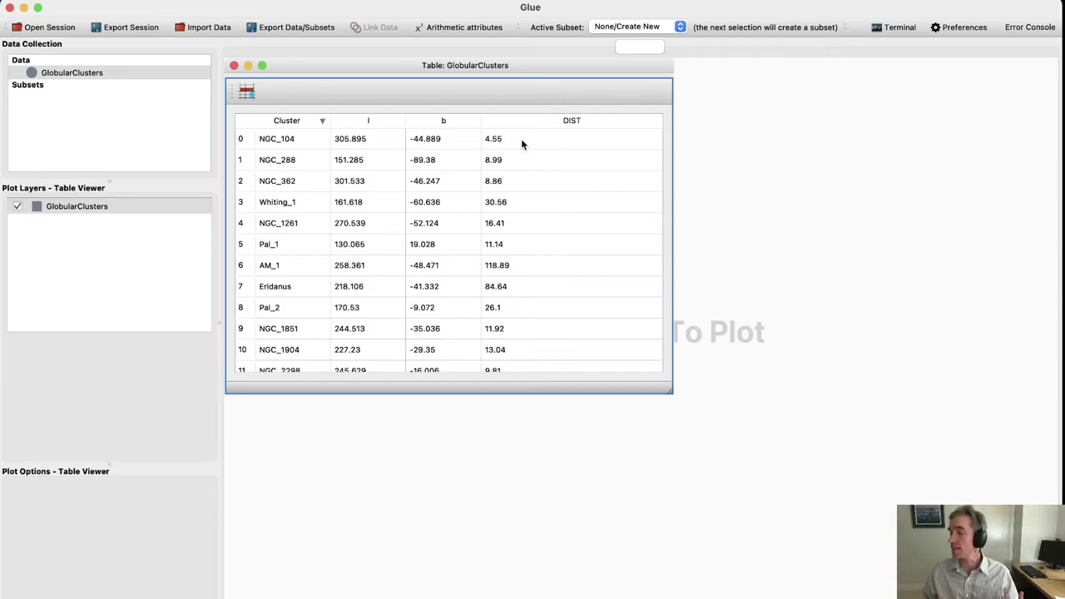
{"action": "scroll", "coordinate": [531, 149], "scroll_direction": "down", "scroll_amount": 20}
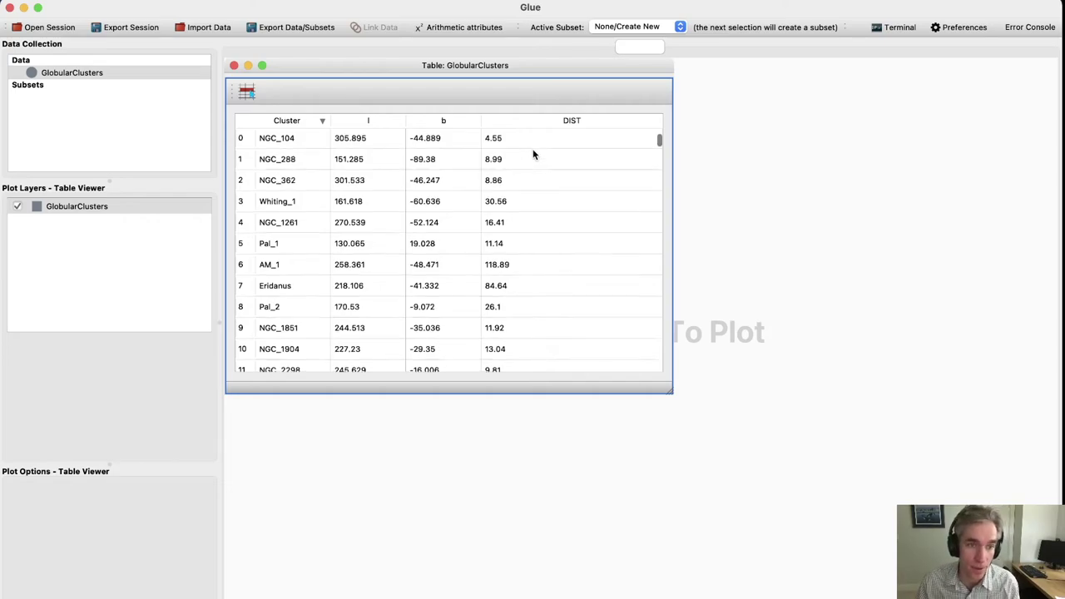
{"action": "scroll", "coordinate": [533, 154], "scroll_direction": "down", "scroll_amount": 13}
{"action": "scroll", "coordinate": [534, 154], "scroll_direction": "up", "scroll_amount": 20}
{"action": "scroll", "coordinate": [533, 154], "scroll_direction": "up", "scroll_amount": 10}
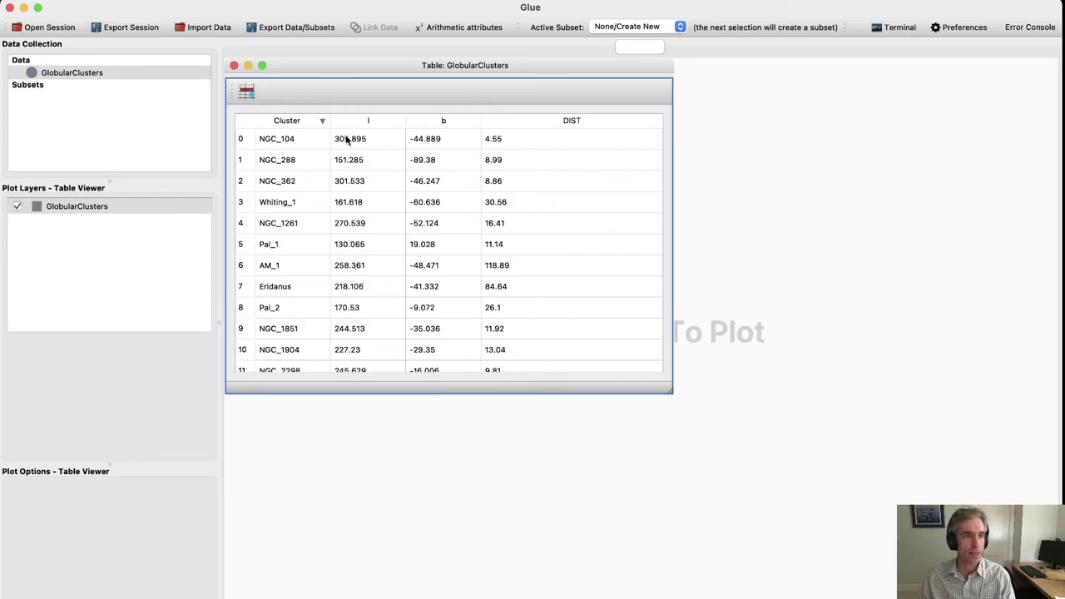
Start a new arithmetic attribute named xgal for the GlobularClusters dataset, keeping the data table's columns in view.
{"action": "left_click", "coordinate": [121, 72]}
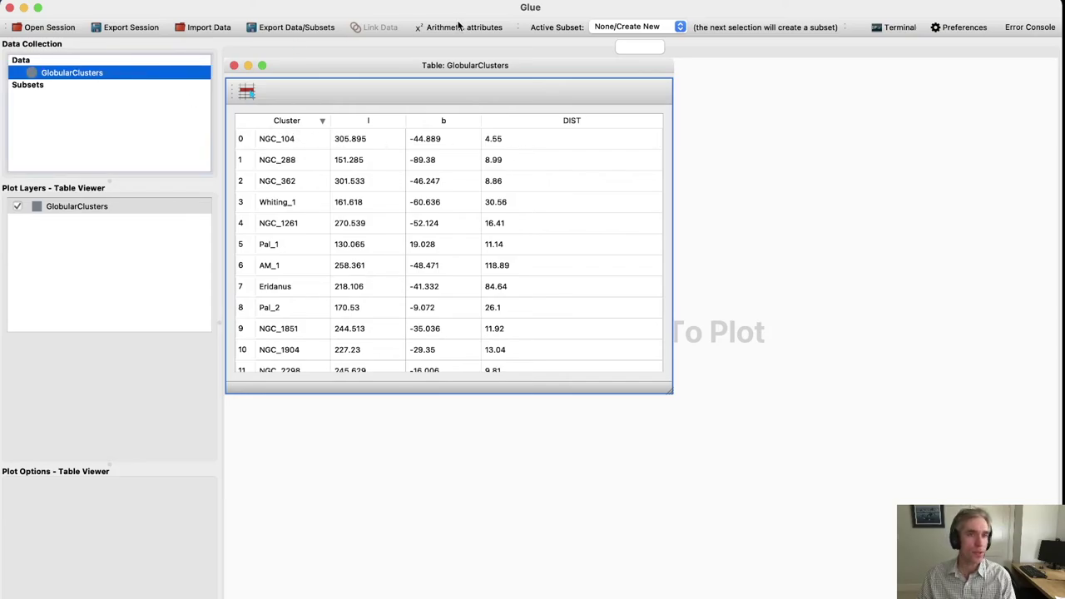
{"action": "left_click", "coordinate": [486, 27]}
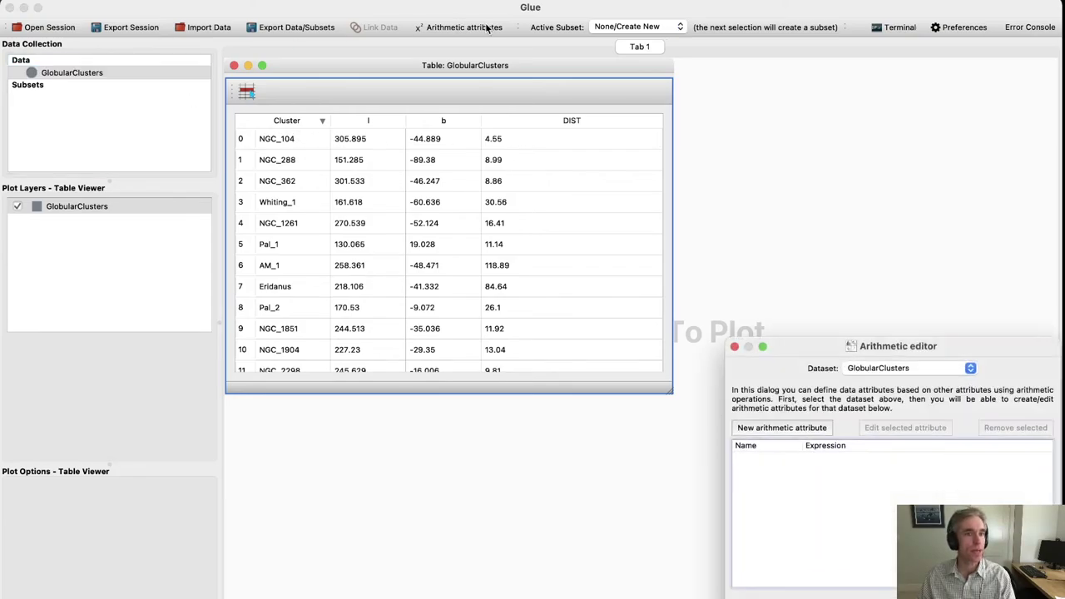
{"action": "left_click_drag", "start_coordinate": [868, 343], "coordinate": [619, 171]}
{"action": "left_click", "coordinate": [517, 258]}
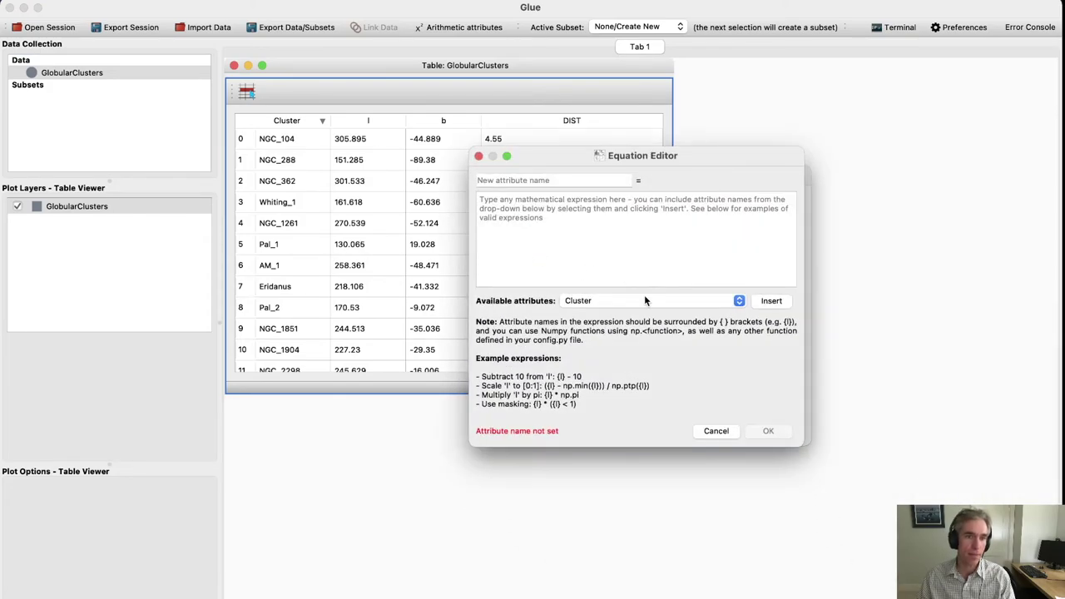
{"action": "left_click_drag", "start_coordinate": [550, 158], "coordinate": [719, 252]}
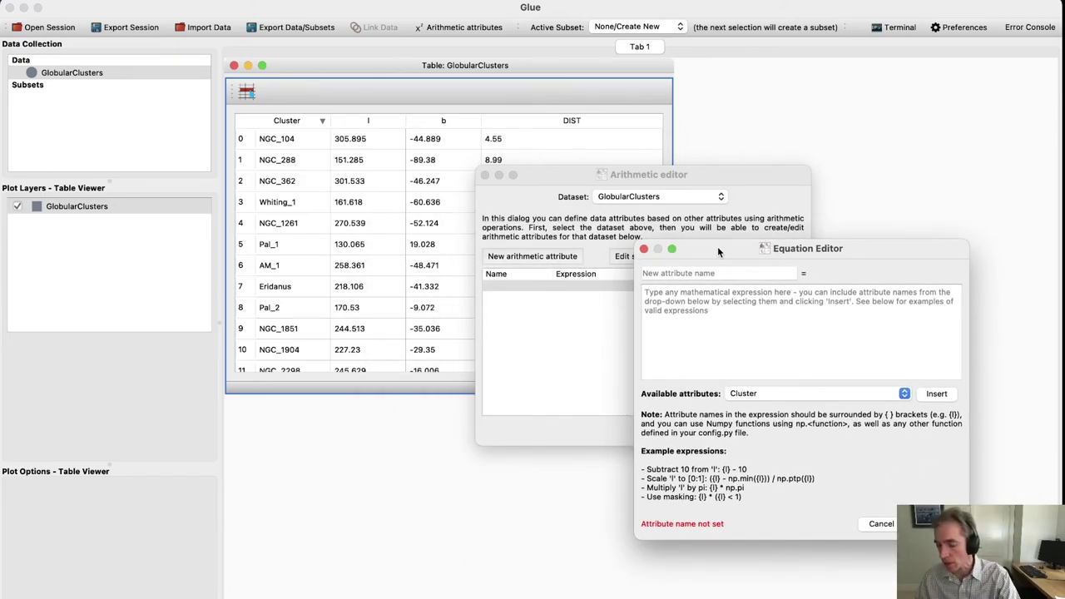
{"action": "left_click", "coordinate": [714, 272]}
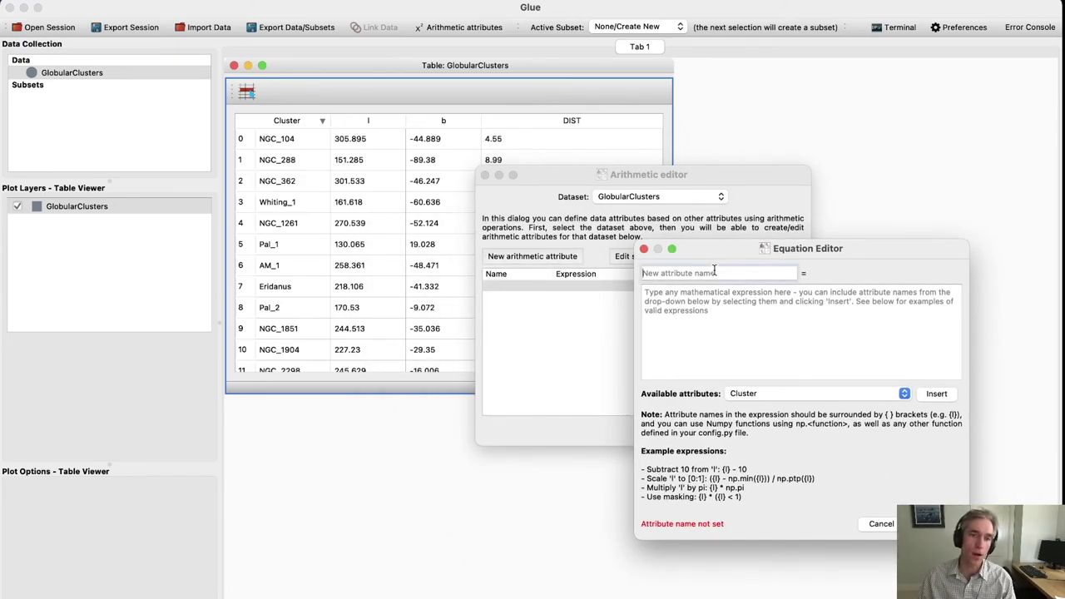
{"action": "type", "text": "xgal"}
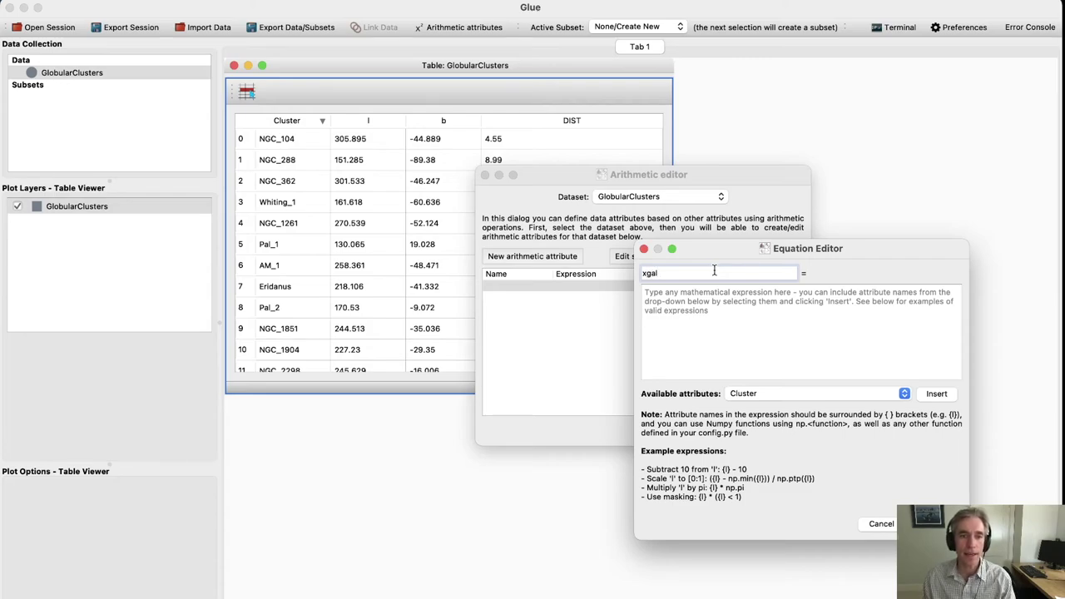
Define xgal as {DIST} * np.cos({l} * np.pi/180) * np.cos({b} * np.pi/180), copy the expression for reuse and accept the attribute.
{"action": "left_click", "coordinate": [737, 305]}
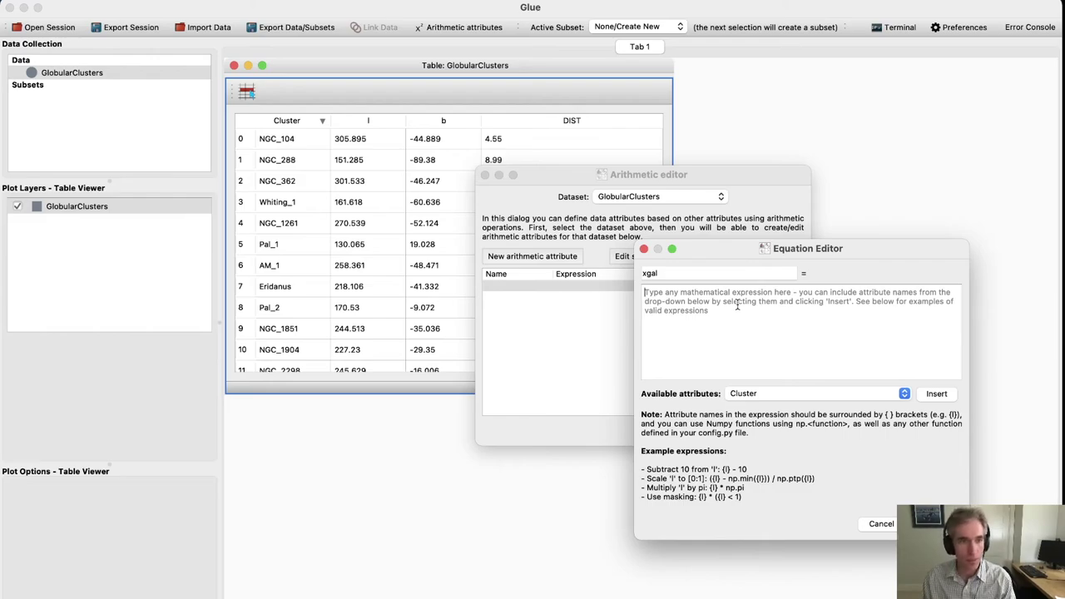
{"action": "type", "text": "{DIST} "}
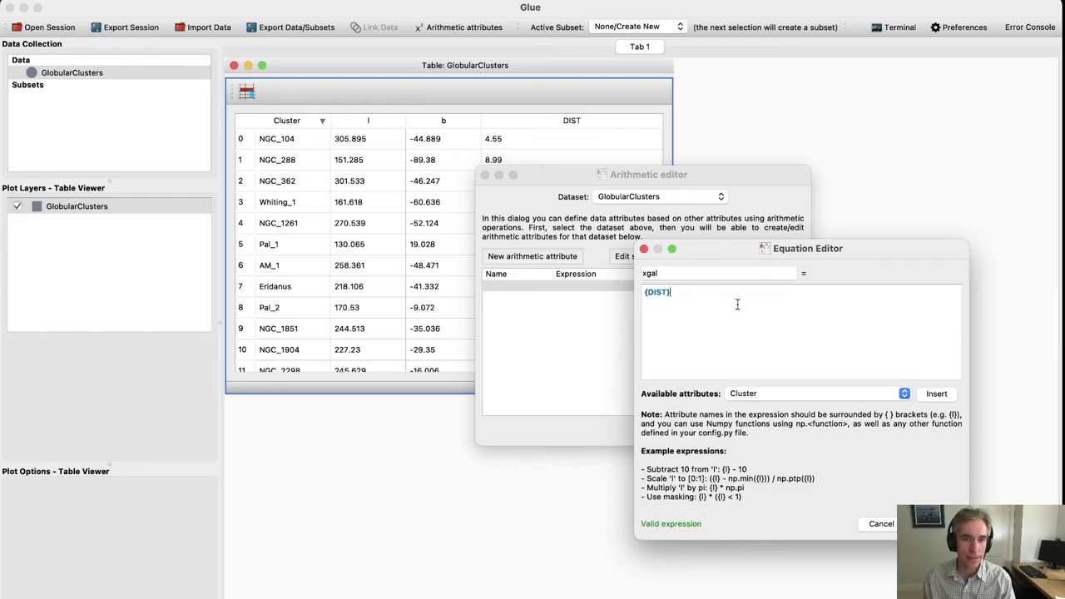
{"action": "type", "text": "* np.cos({l} * np."}
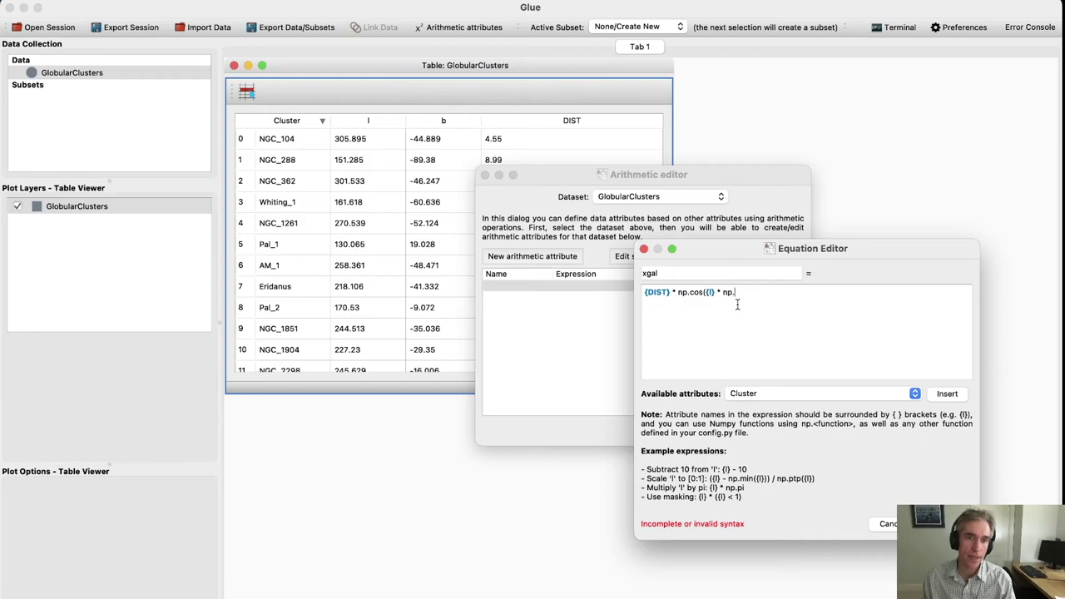
{"action": "type", "text": "pi/180) *"}
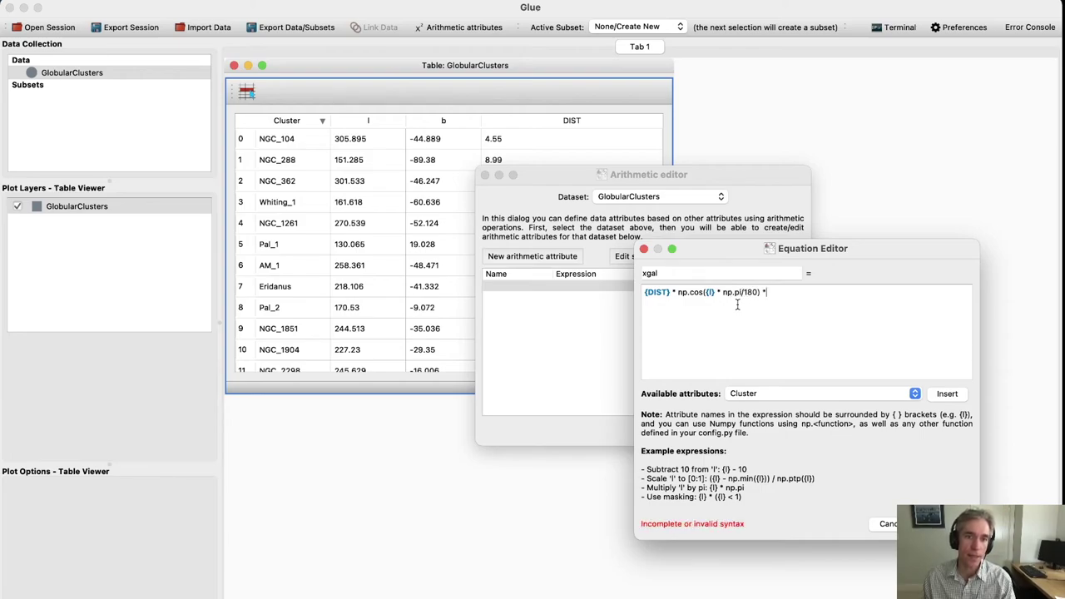
{"action": "type", "text": " np.cos({b"}
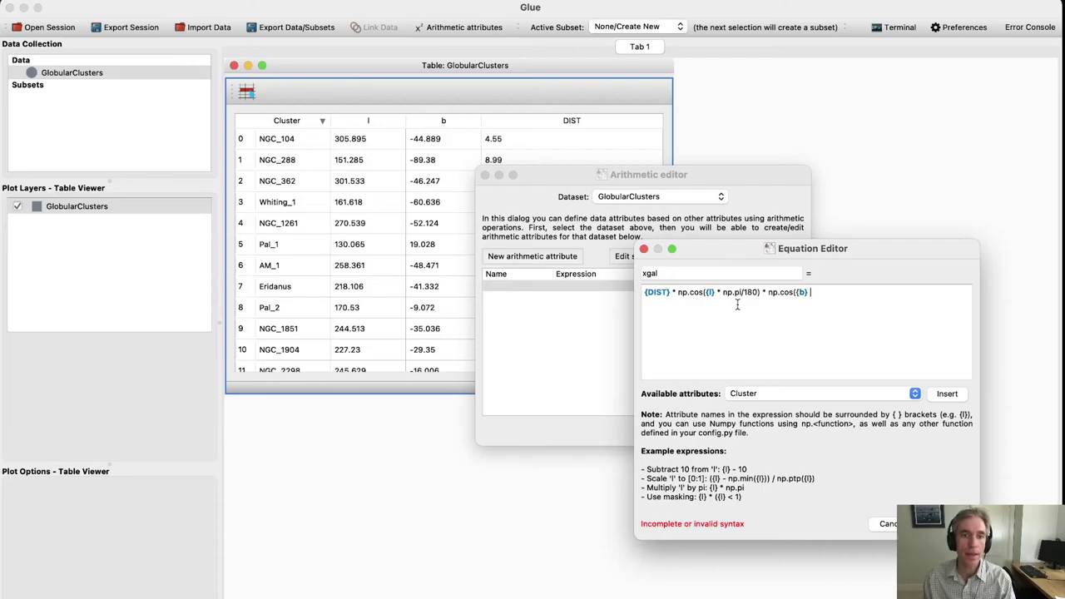
{"action": "type", "text": ")"}
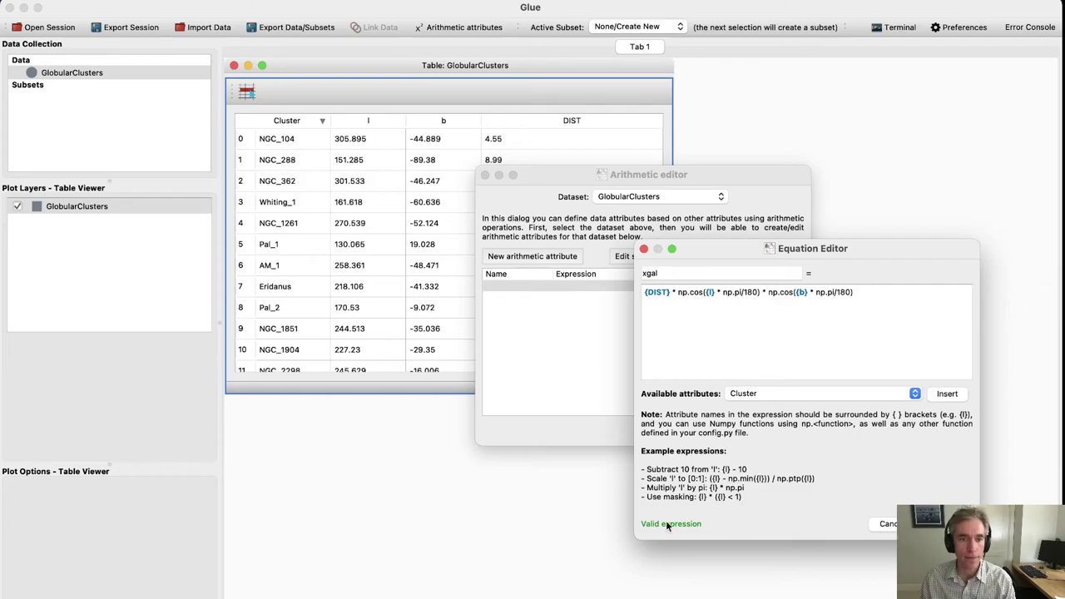
{"action": "triple_click", "coordinate": [850, 301]}
{"action": "key", "text": "super+c"}
{"action": "left_click", "coordinate": [940, 524]}
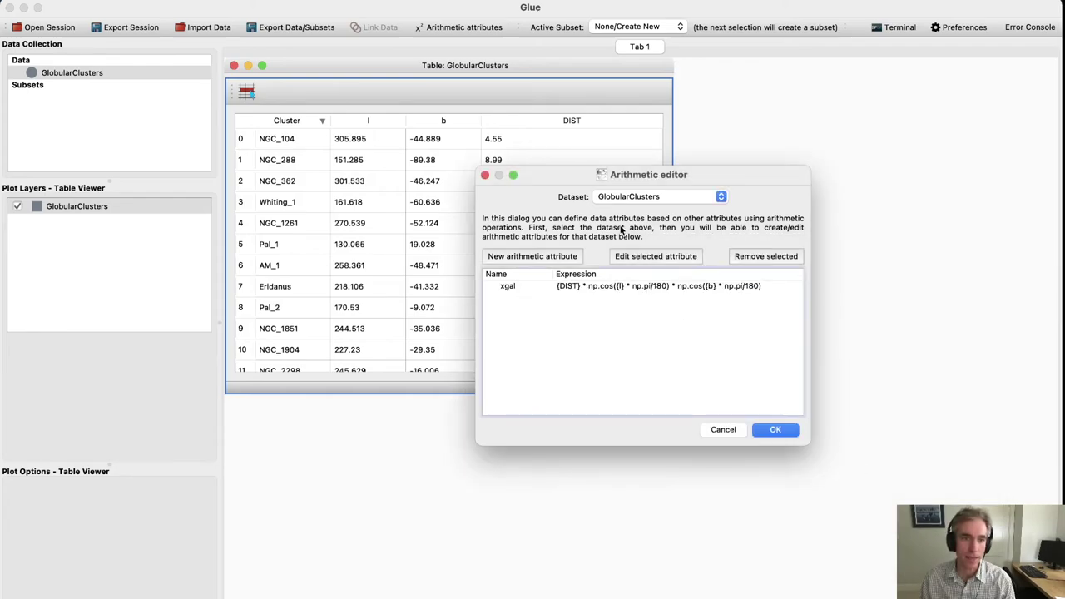
Add an arithmetic attribute ygal from the copied expression, giving {DIST} * np.sin({l} * np.pi/180) * np.cos({b} * np.pi/180).
{"action": "left_click", "coordinate": [532, 256]}
{"action": "left_click", "coordinate": [526, 180]}
{"action": "type", "text": "ygal"}
{"action": "left_click", "coordinate": [533, 198]}
{"action": "key", "text": "super+v"}
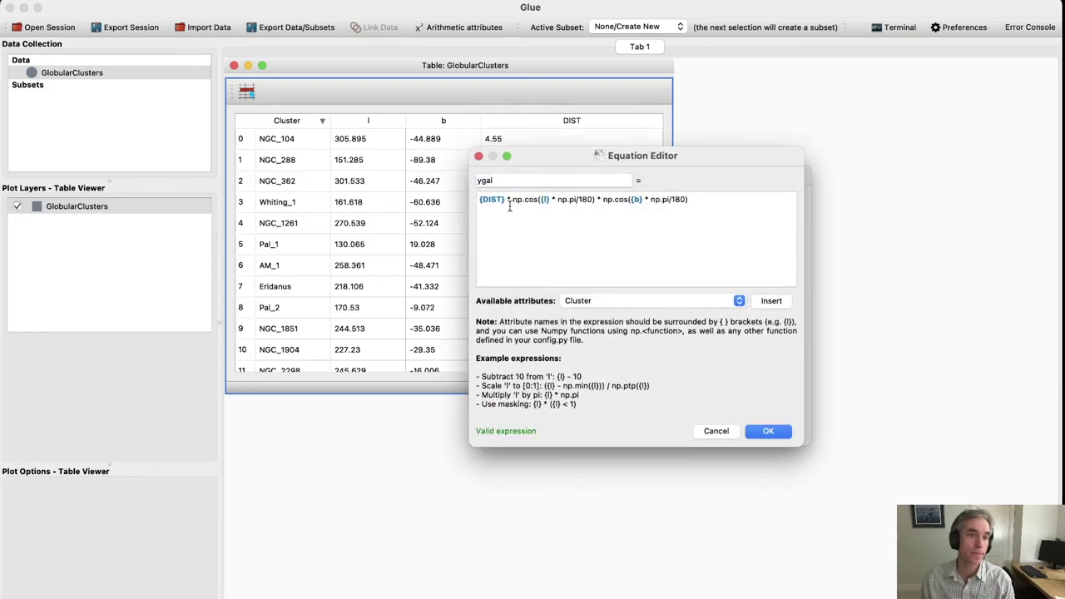
{"action": "double_click", "coordinate": [526, 198]}
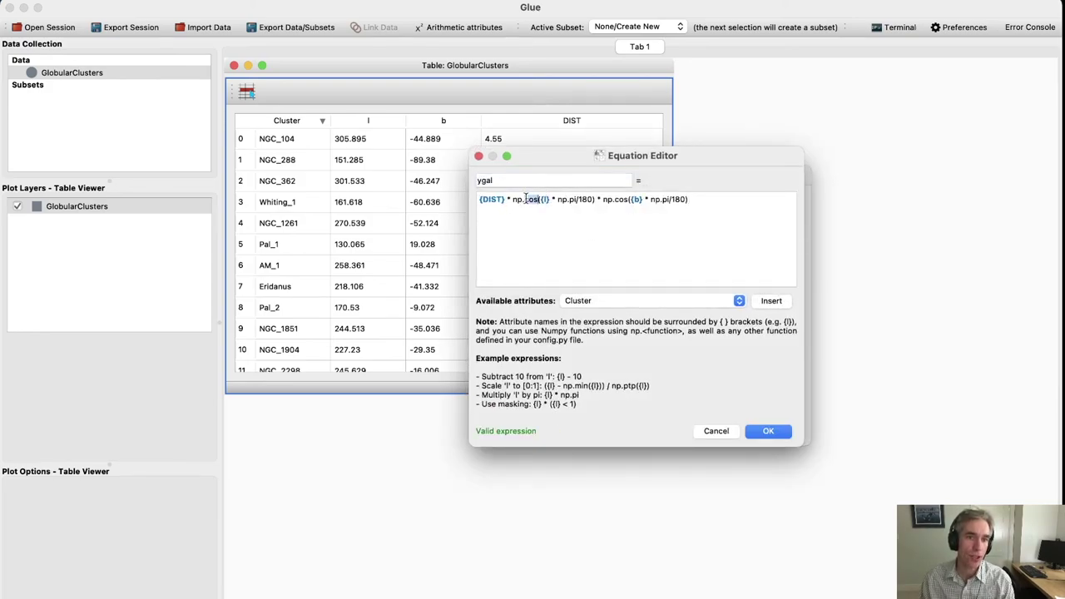
{"action": "type", "text": "sin"}
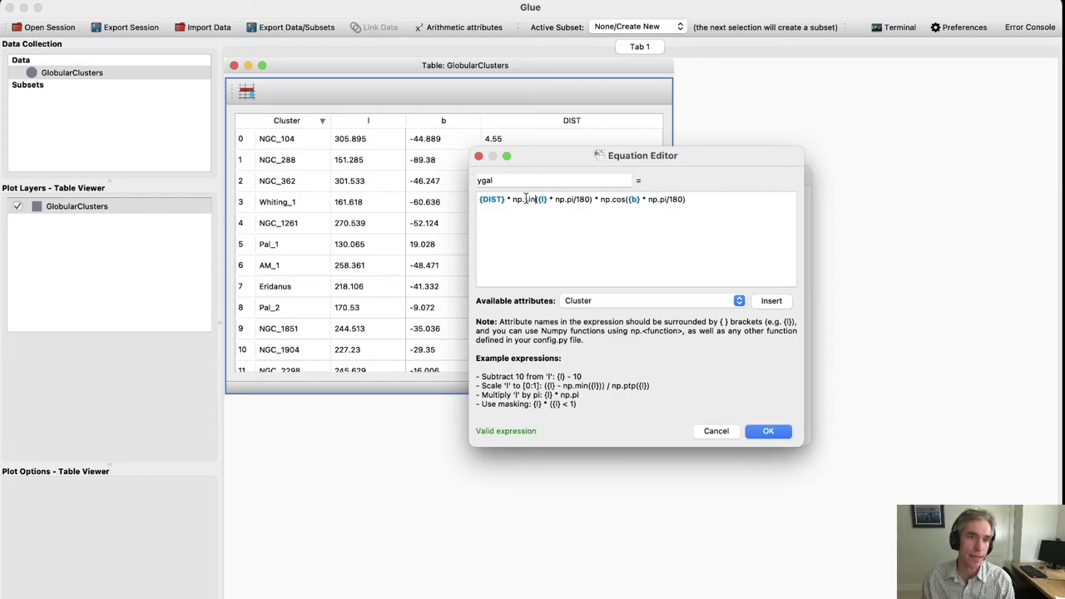
{"action": "left_click", "coordinate": [766, 431]}
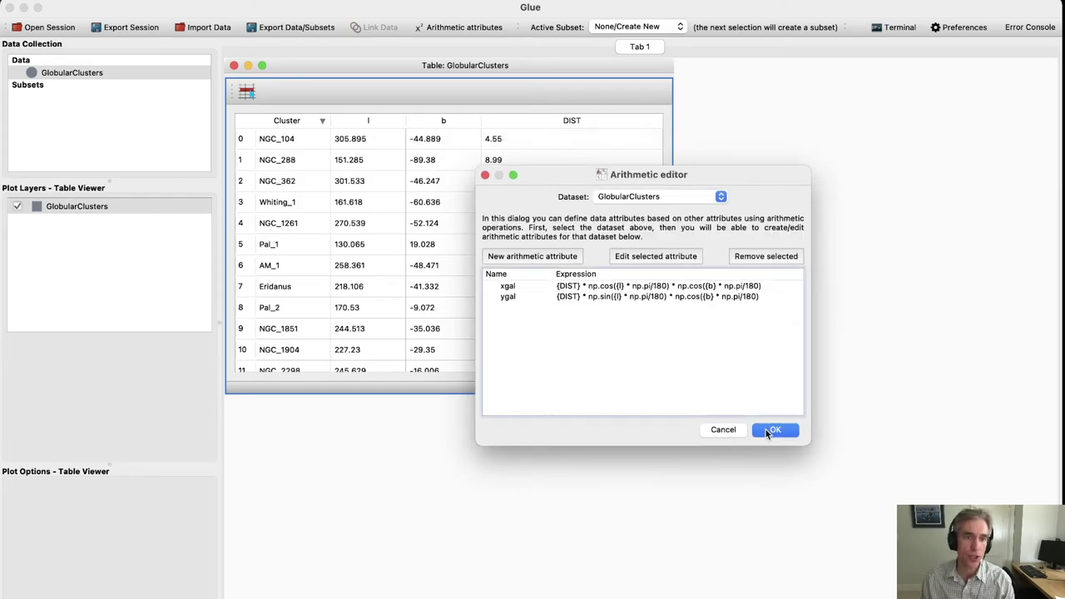
Add an arithmetic attribute zgal defined as {DIST} * np.sin({b} * np.pi/180), and apply all new attributes to the dataset.
{"action": "left_click", "coordinate": [551, 256]}
{"action": "left_click", "coordinate": [509, 180]}
{"action": "type", "text": "za"}
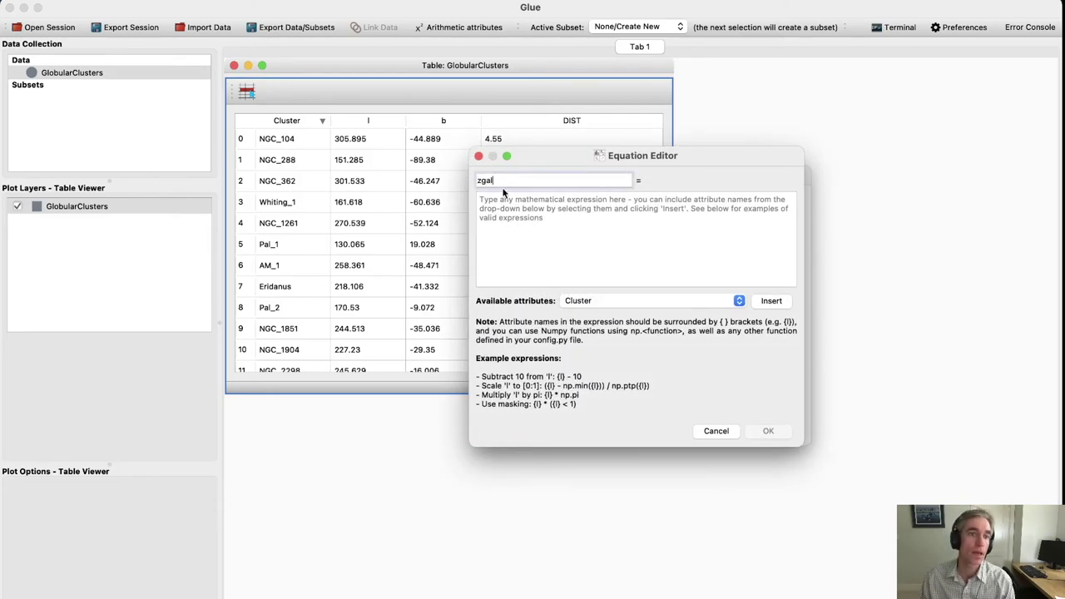
{"action": "left_click", "coordinate": [506, 195]}
{"action": "key", "text": "super+v"}
{"action": "left_click_drag", "start_coordinate": [511, 199], "coordinate": [605, 195]}
{"action": "key", "text": "BackSpace"}
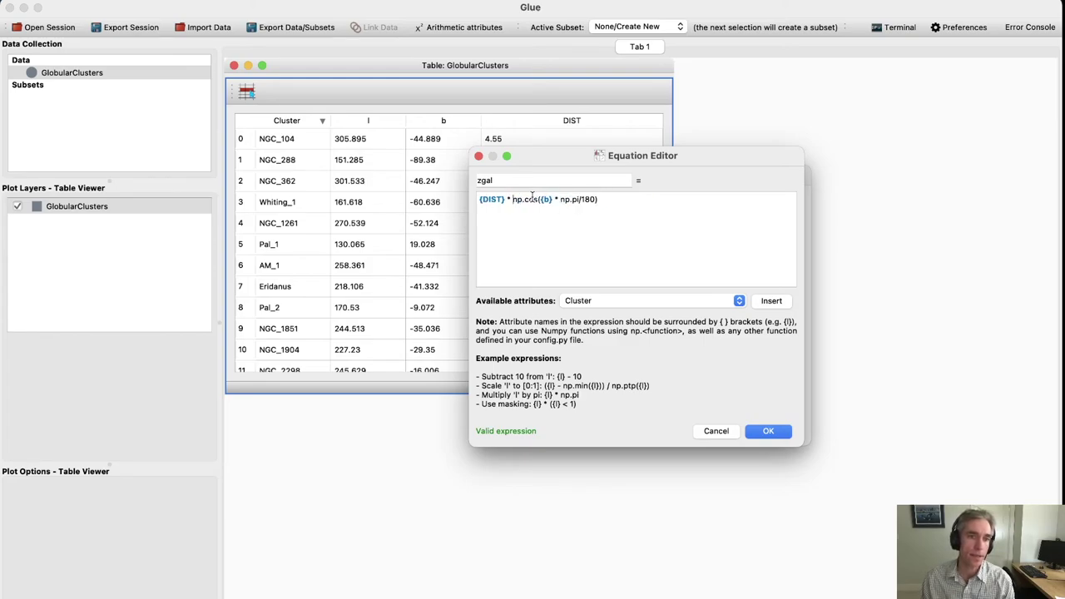
{"action": "double_click", "coordinate": [531, 199]}
{"action": "type", "text": "sin"}
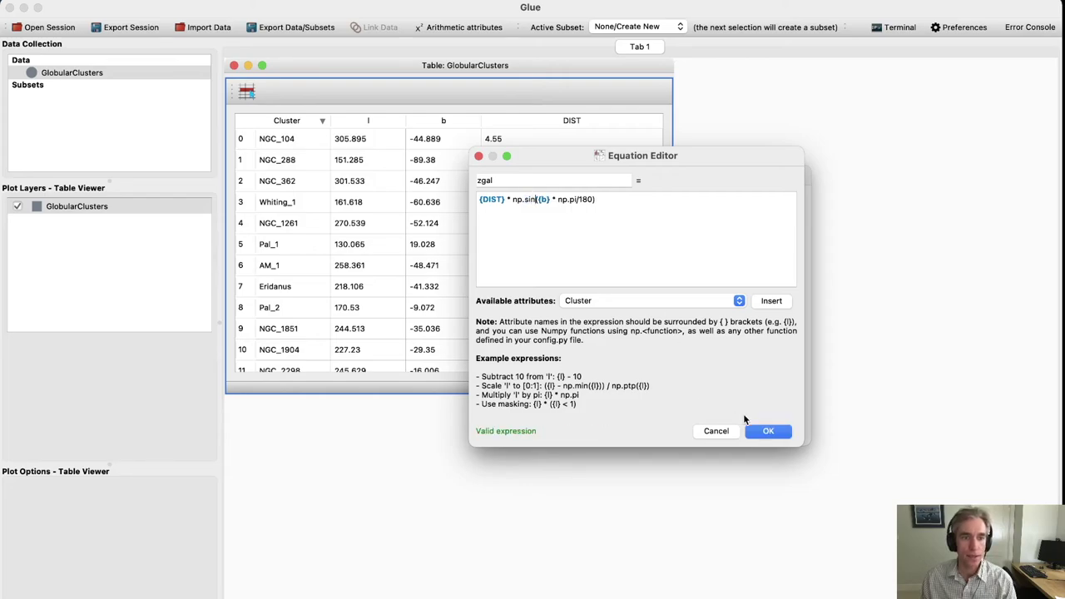
{"action": "left_click", "coordinate": [789, 431]}
{"action": "left_click", "coordinate": [788, 430]}
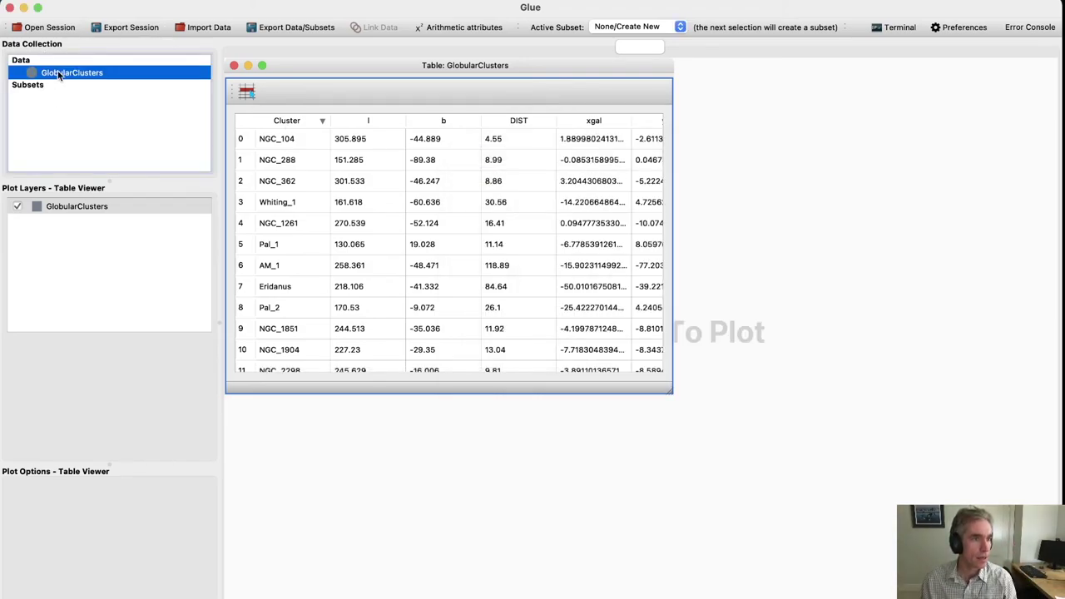
Create a 3D Scatter viewer of the GlobularClusters dataset in the empty canvas area.
{"action": "left_click_drag", "start_coordinate": [60, 73], "coordinate": [704, 275]}
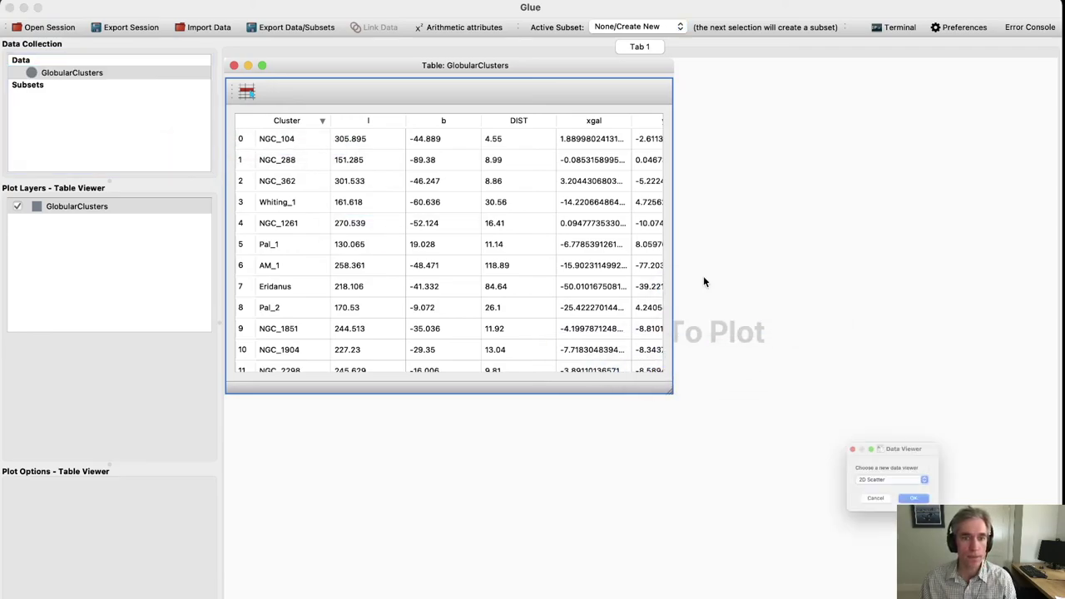
{"action": "left_click", "coordinate": [884, 481]}
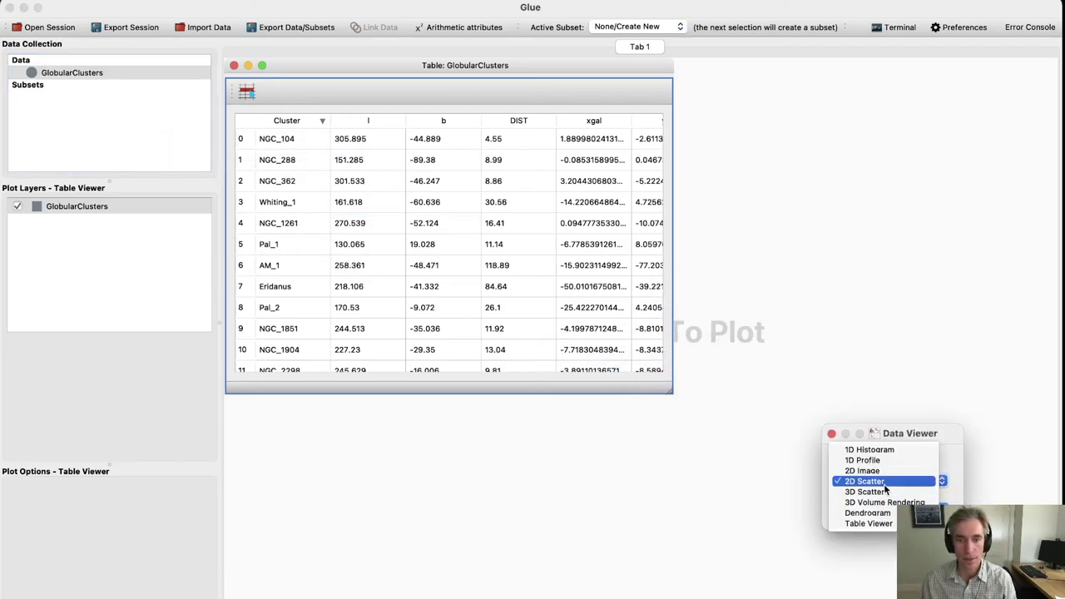
{"action": "left_click", "coordinate": [885, 492]}
{"action": "key", "text": "Return"}
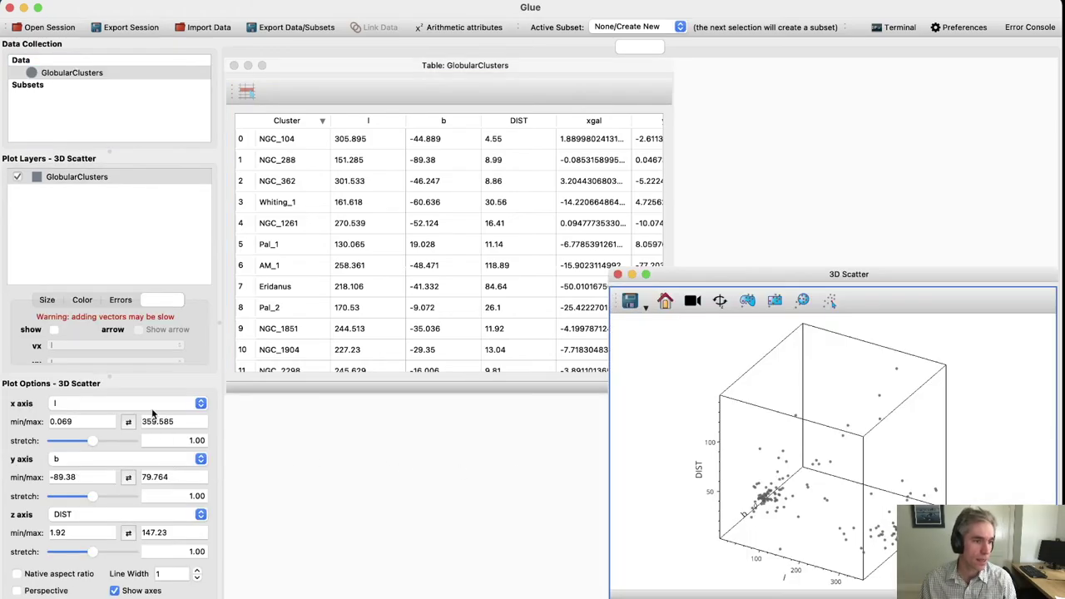
Set the 3D scatter plot's x axis to ygal, y axis to ygal and z axis to zgal.
{"action": "left_click", "coordinate": [154, 405]}
{"action": "left_click", "coordinate": [133, 457]}
{"action": "left_click", "coordinate": [127, 459]}
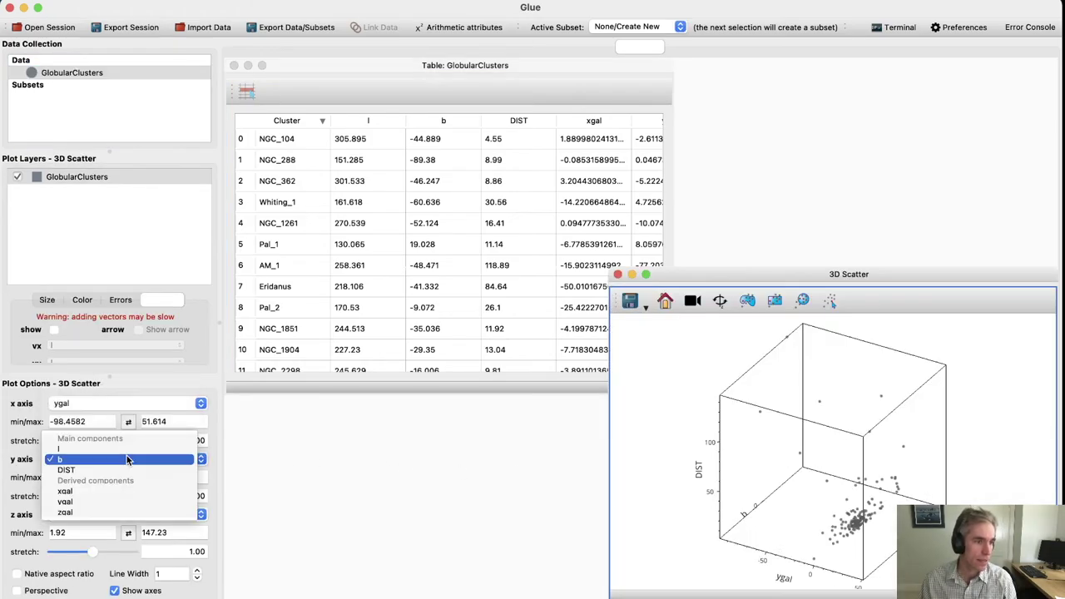
{"action": "left_click", "coordinate": [125, 502]}
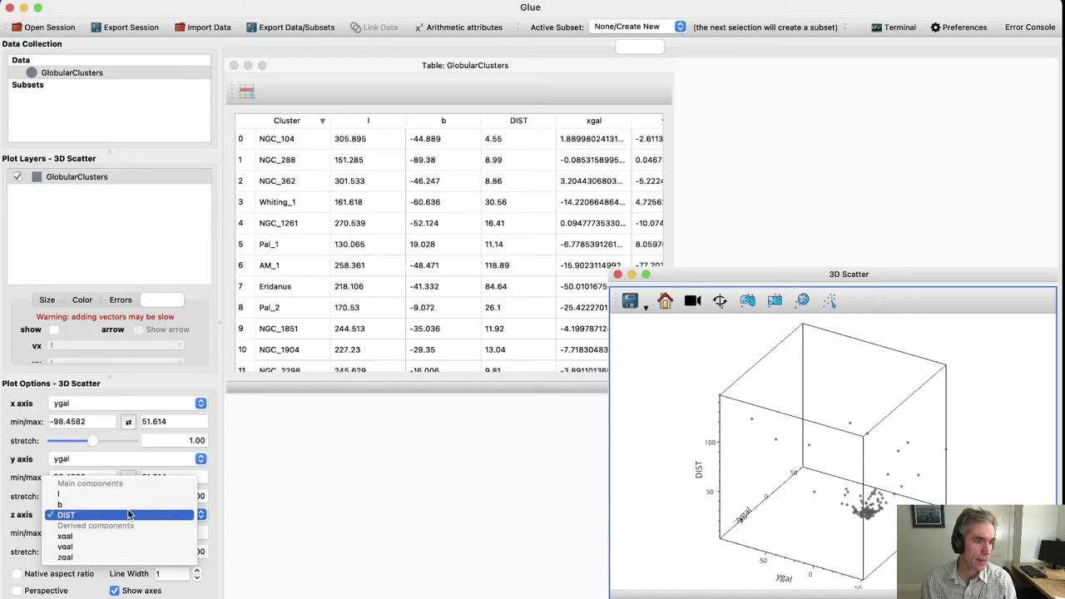
{"action": "left_click", "coordinate": [129, 515]}
{"action": "left_click", "coordinate": [137, 557]}
Change the 3D scatter plot's x axis to xgal and turn on the view's rotation.
{"action": "left_click_drag", "start_coordinate": [814, 494], "coordinate": [835, 402]}
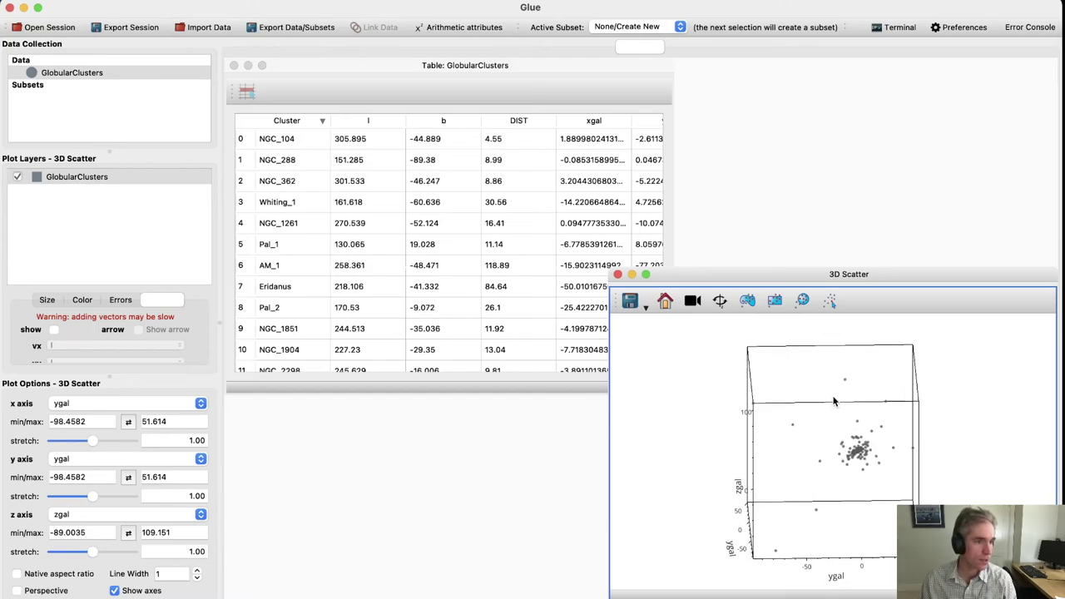
{"action": "left_click", "coordinate": [114, 408]}
{"action": "left_click", "coordinate": [119, 392]}
{"action": "mouse_move", "coordinate": [862, 420]}
{"action": "left_mouse_down"}
{"action": "mouse_move", "coordinate": [861, 533]}
{"action": "mouse_move", "coordinate": [858, 426]}
{"action": "left_mouse_up"}
{"action": "left_click", "coordinate": [720, 300]}
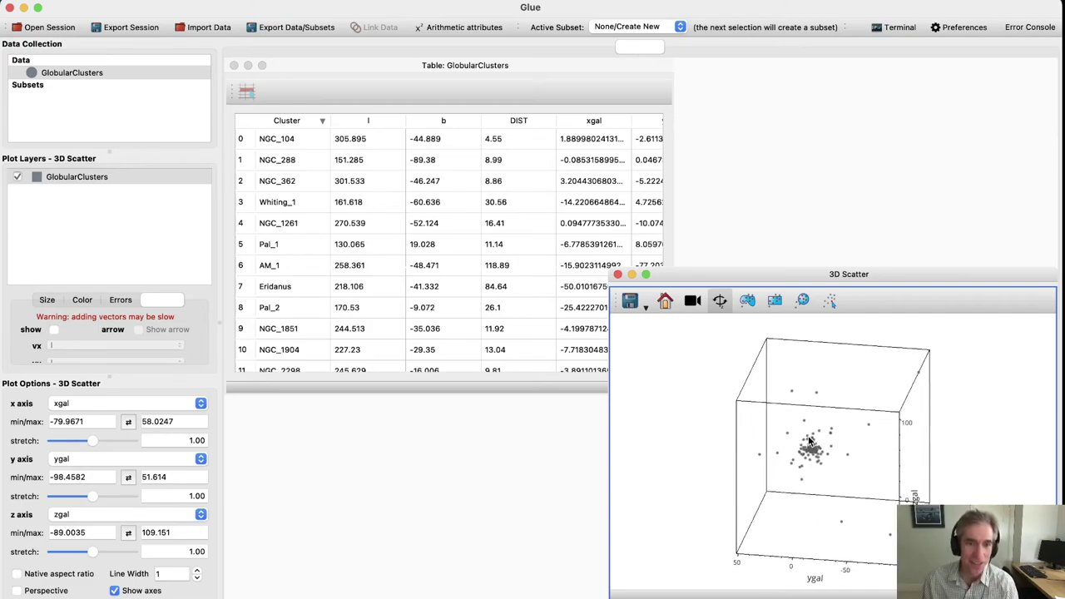
Stop the 3D scatter plot's rotation and view the central cluster concentration face-on in the xgal–ygal plane, zoomed in.
{"action": "left_click", "coordinate": [722, 306]}
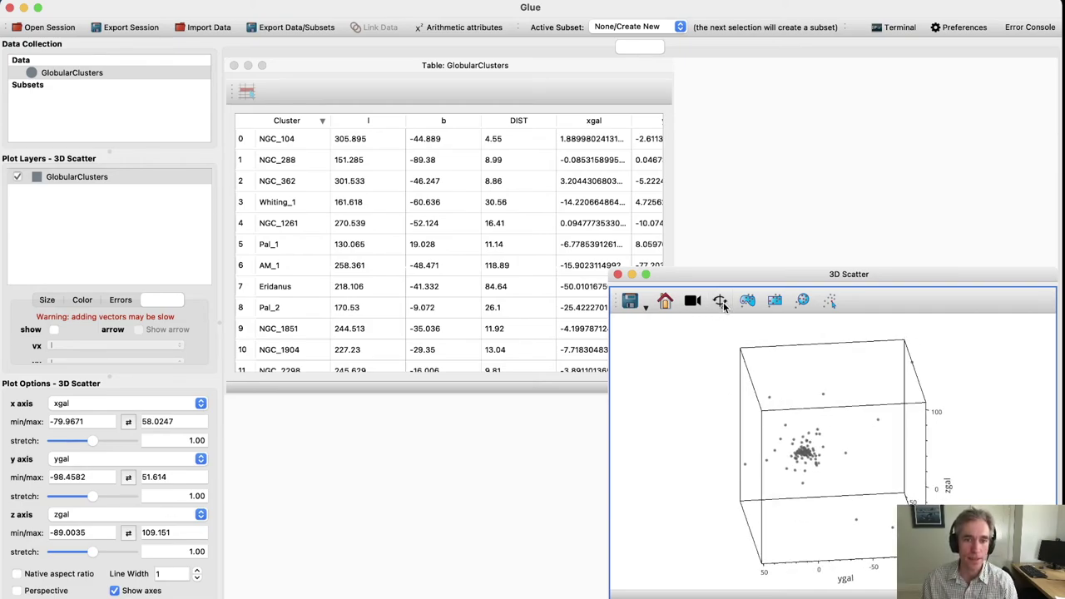
{"action": "left_click_drag", "start_coordinate": [834, 431], "coordinate": [791, 457]}
{"action": "scroll", "coordinate": [817, 443], "scroll_direction": "up", "scroll_amount": 5}
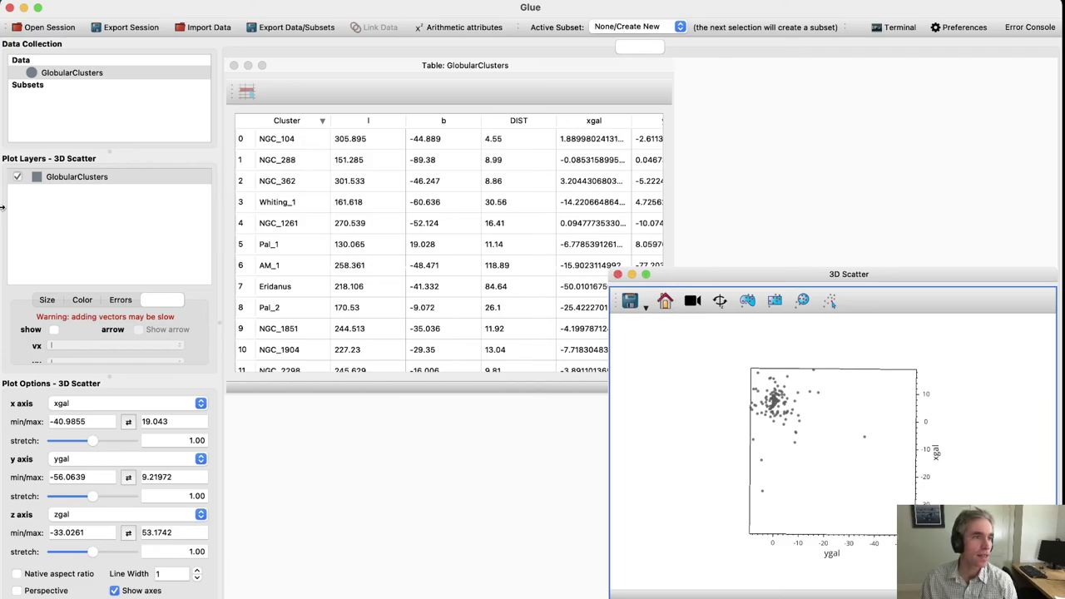
Create a 2D Scatter viewer of the GlobularClusters dataset in the empty canvas area.
{"action": "left_click_drag", "start_coordinate": [58, 72], "coordinate": [515, 374]}
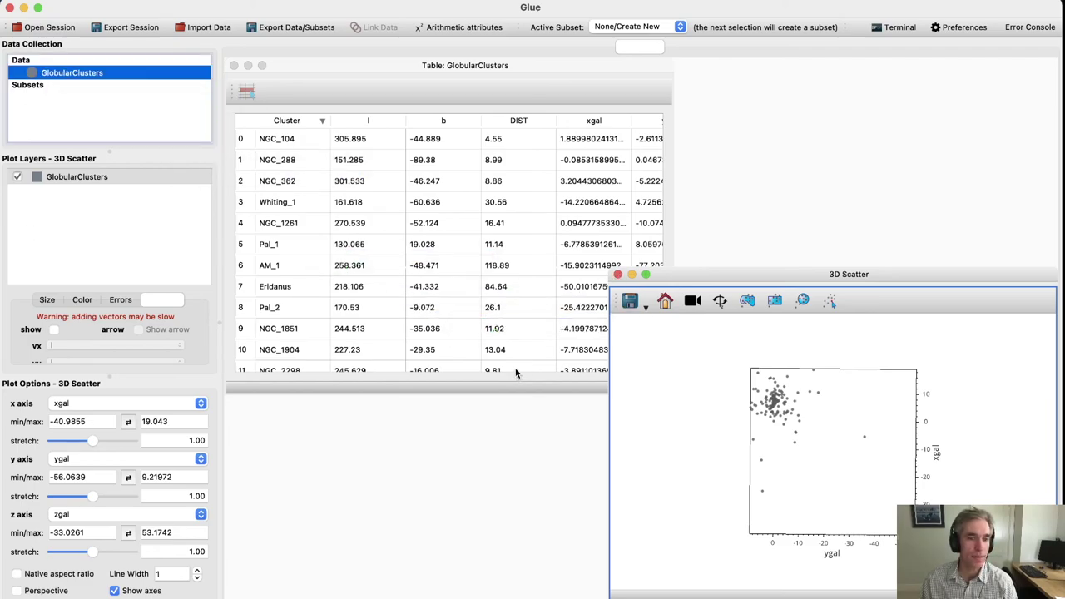
{"action": "left_click_drag", "start_coordinate": [100, 73], "coordinate": [427, 453]}
{"action": "left_click", "coordinate": [925, 509]}
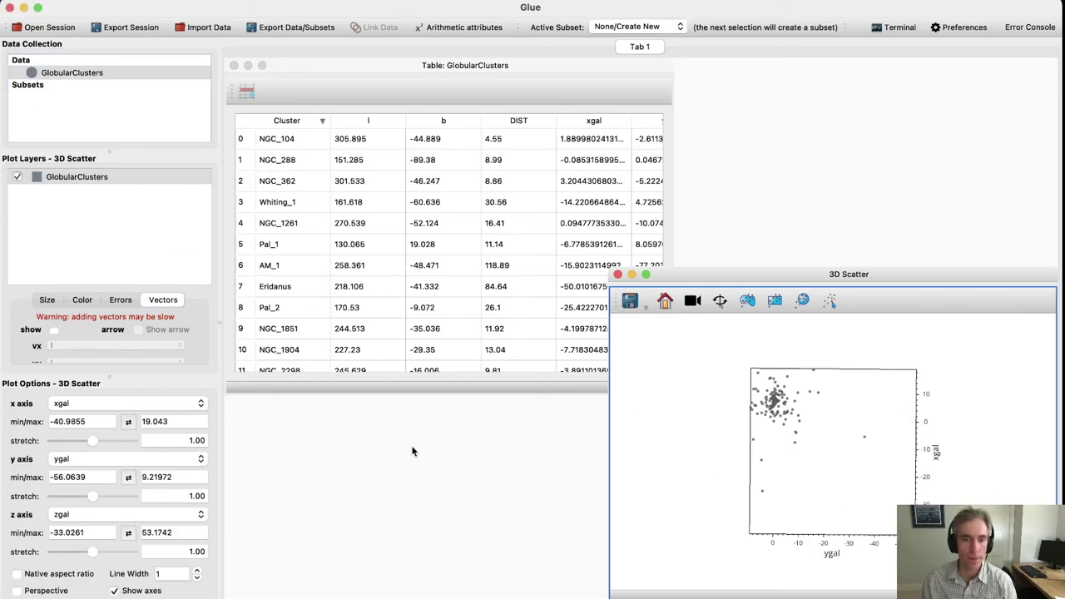
Set the 2D scatter plot's x axis to xgal and y axis to ygal, leaving the type rectilinear.
{"action": "left_click", "coordinate": [115, 458]}
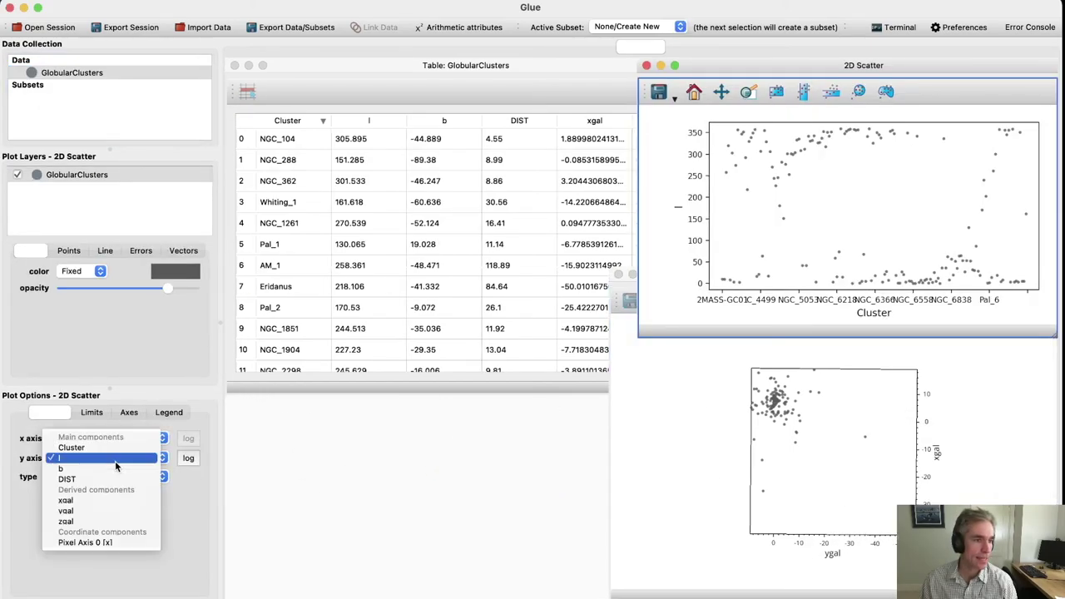
{"action": "left_click", "coordinate": [110, 501]}
{"action": "left_click", "coordinate": [106, 476]}
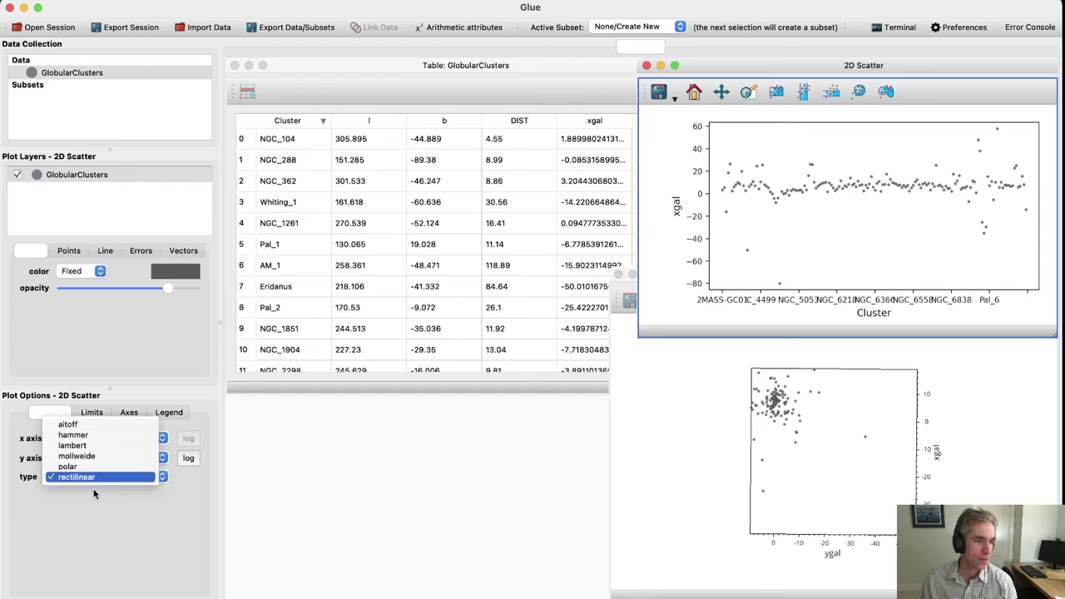
{"action": "left_click", "coordinate": [84, 457]}
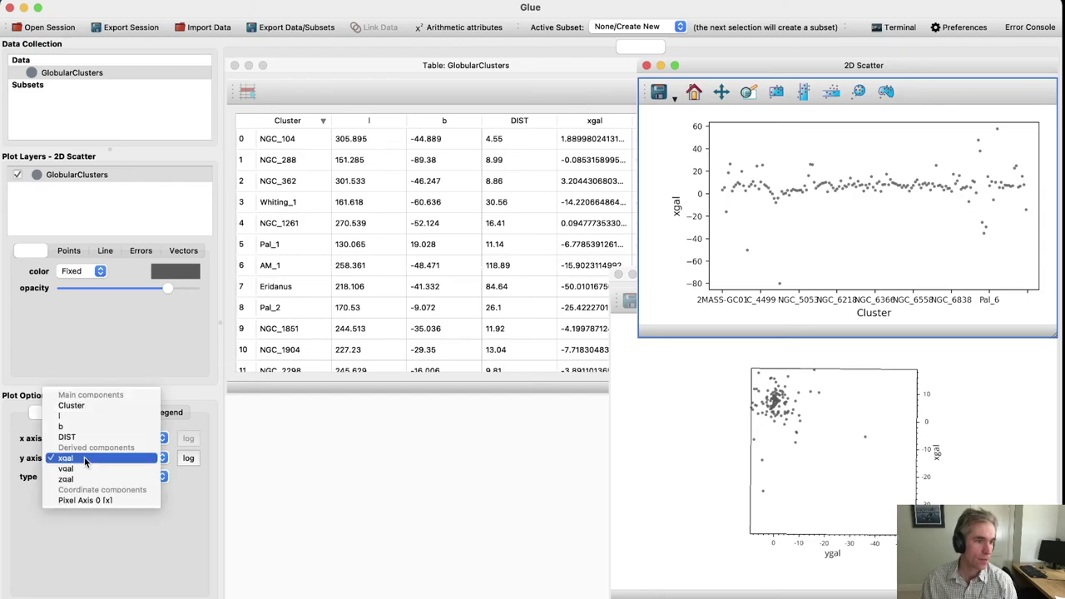
{"action": "left_click", "coordinate": [82, 450]}
{"action": "left_click", "coordinate": [82, 443]}
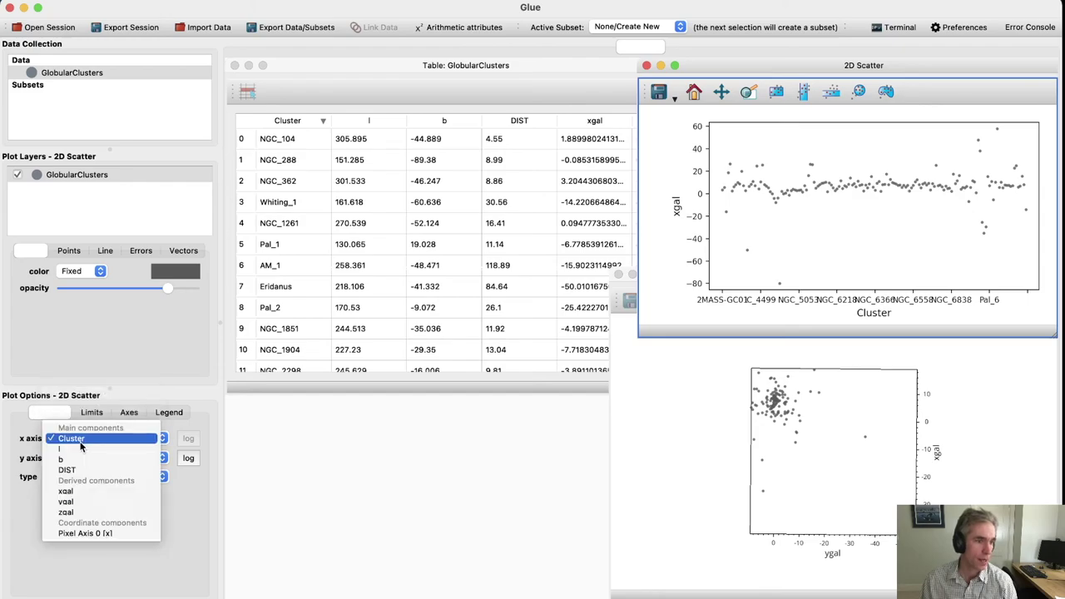
{"action": "left_click", "coordinate": [129, 489]}
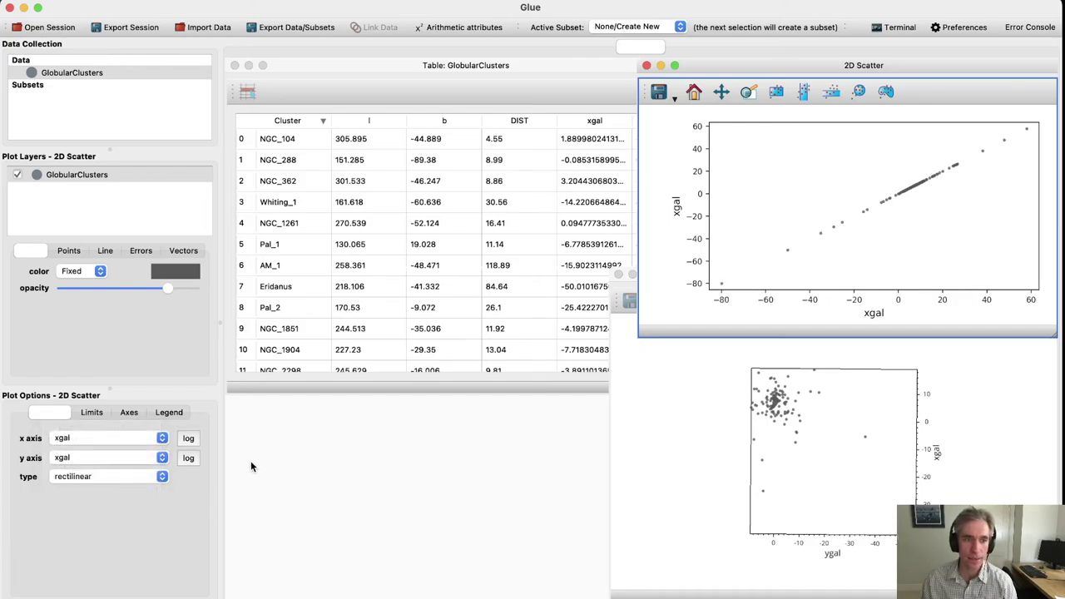
{"action": "left_click", "coordinate": [135, 459]}
{"action": "left_click", "coordinate": [132, 468]}
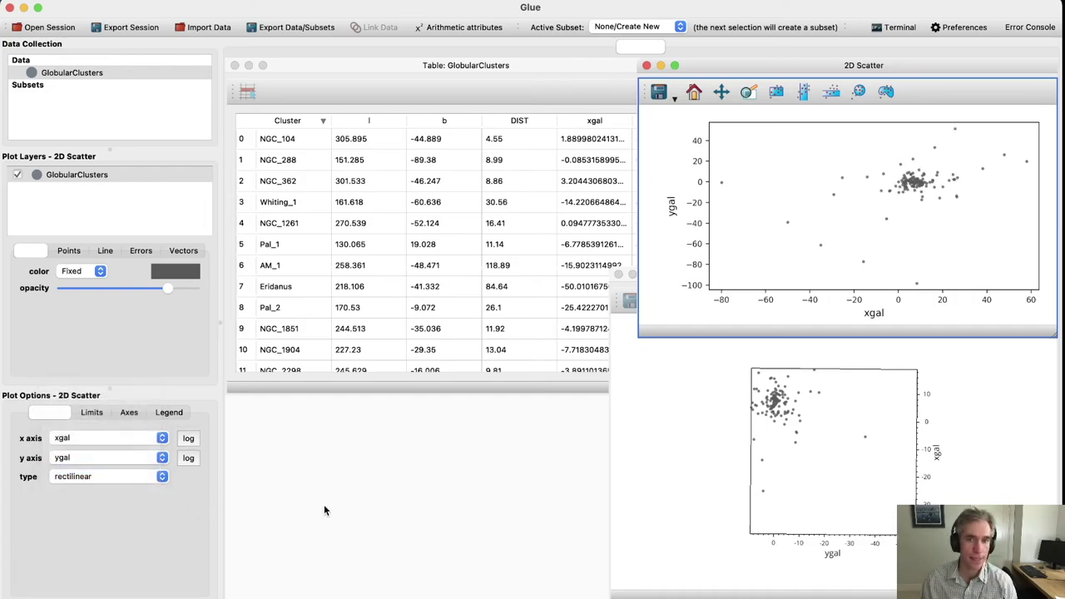
Move and enlarge the 2D Scatter viewer to examine the xgal–ygal distribution, and close the viewer.
{"action": "left_click_drag", "start_coordinate": [761, 64], "coordinate": [482, 71]}
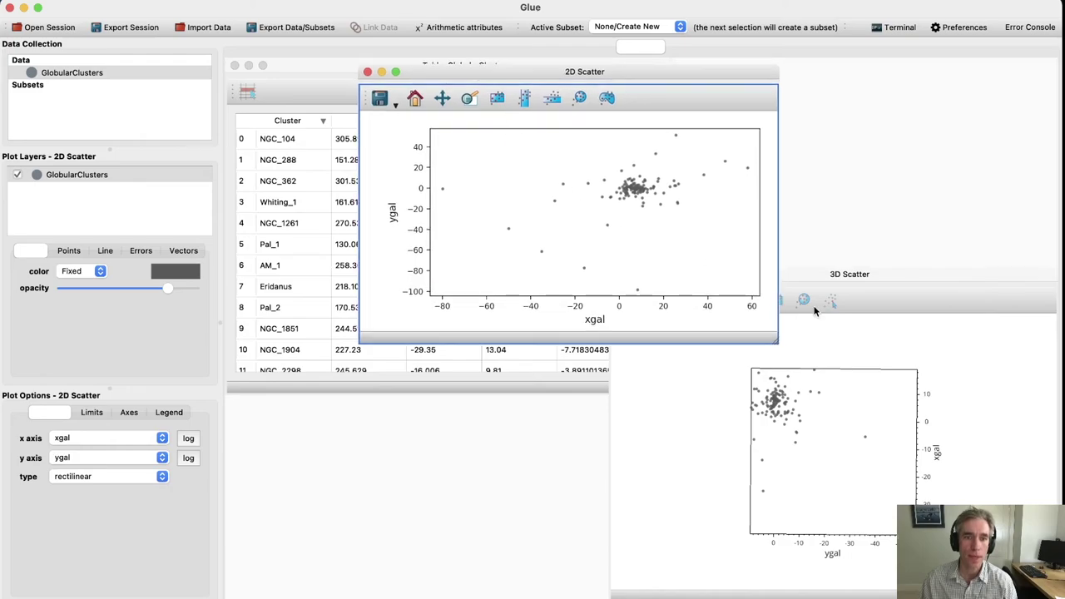
{"action": "left_click_drag", "start_coordinate": [776, 338], "coordinate": [894, 580]}
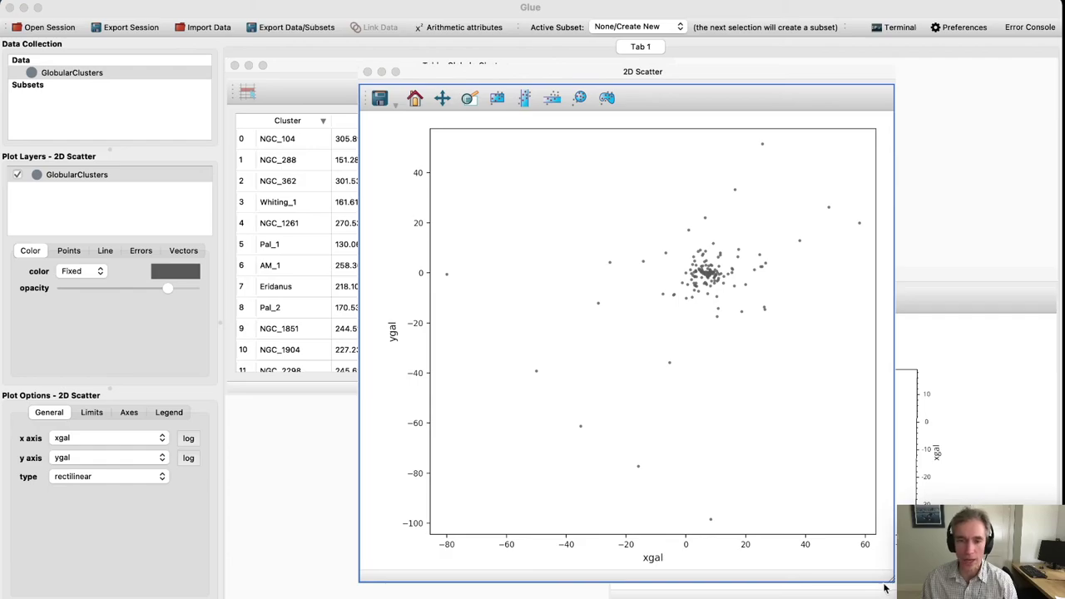
{"action": "left_click", "coordinate": [699, 253]}
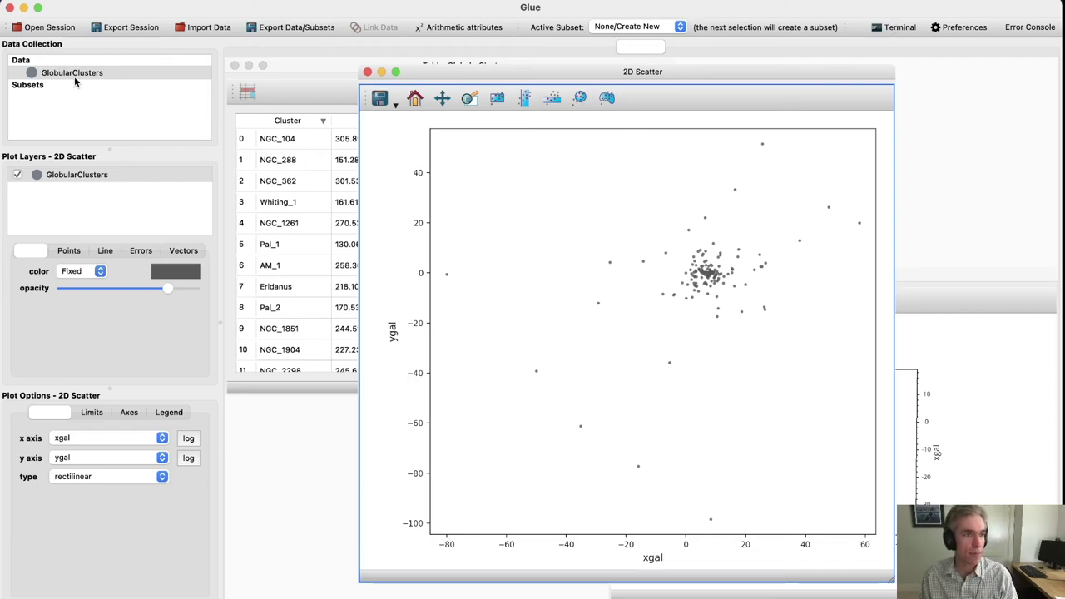
{"action": "left_click", "coordinate": [367, 72]}
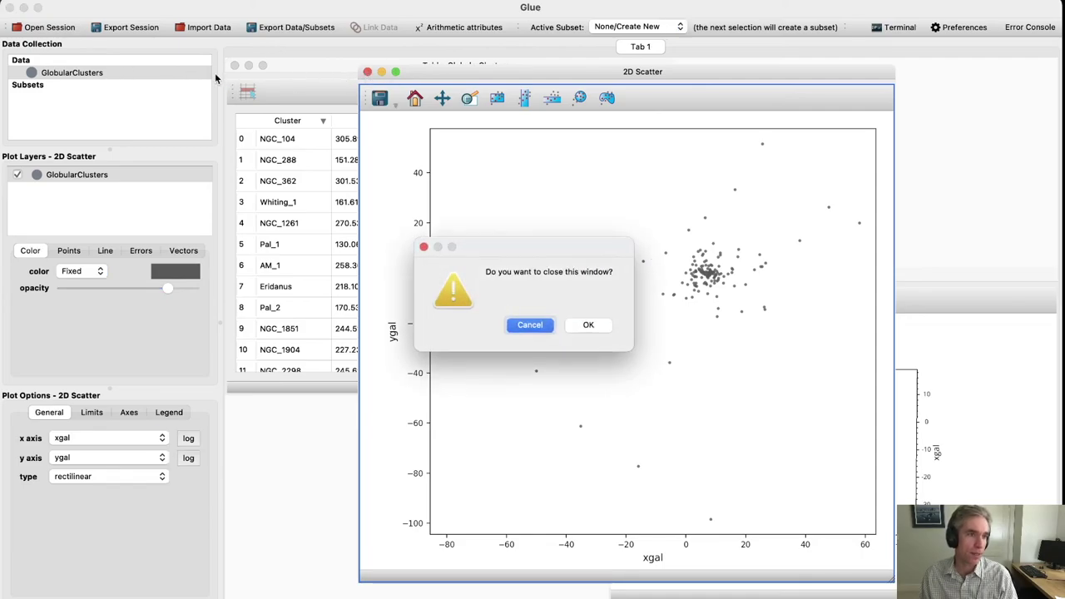
{"action": "left_click", "coordinate": [589, 325]}
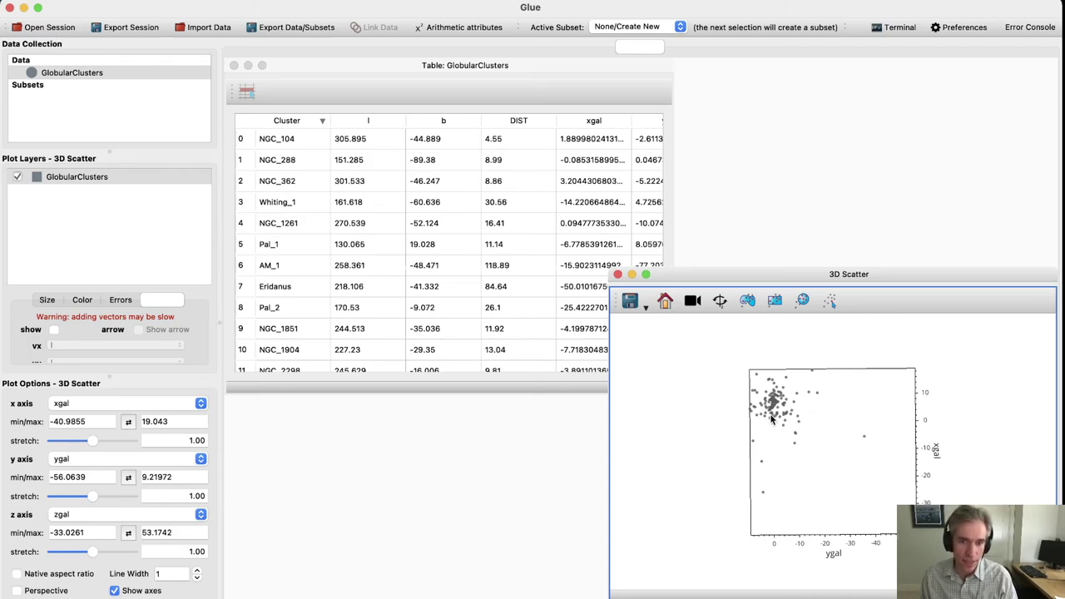
Create a 1D Histogram viewer of the GlobularClusters dataset with xgal on its x axis.
{"action": "left_click_drag", "start_coordinate": [73, 73], "coordinate": [432, 430]}
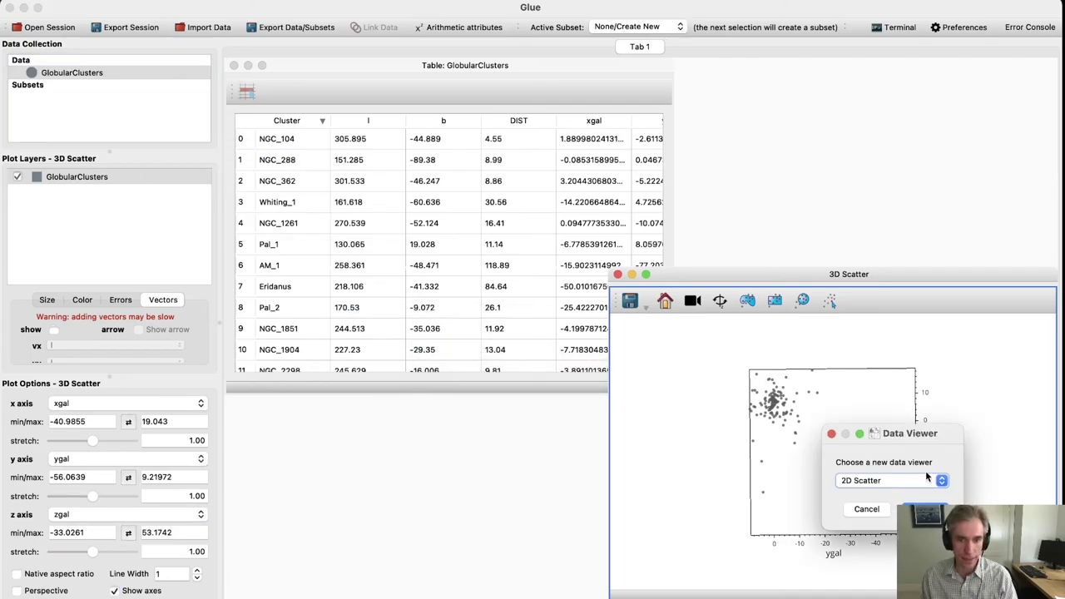
{"action": "left_click", "coordinate": [890, 480]}
{"action": "left_click", "coordinate": [883, 450]}
{"action": "left_click", "coordinate": [919, 500]}
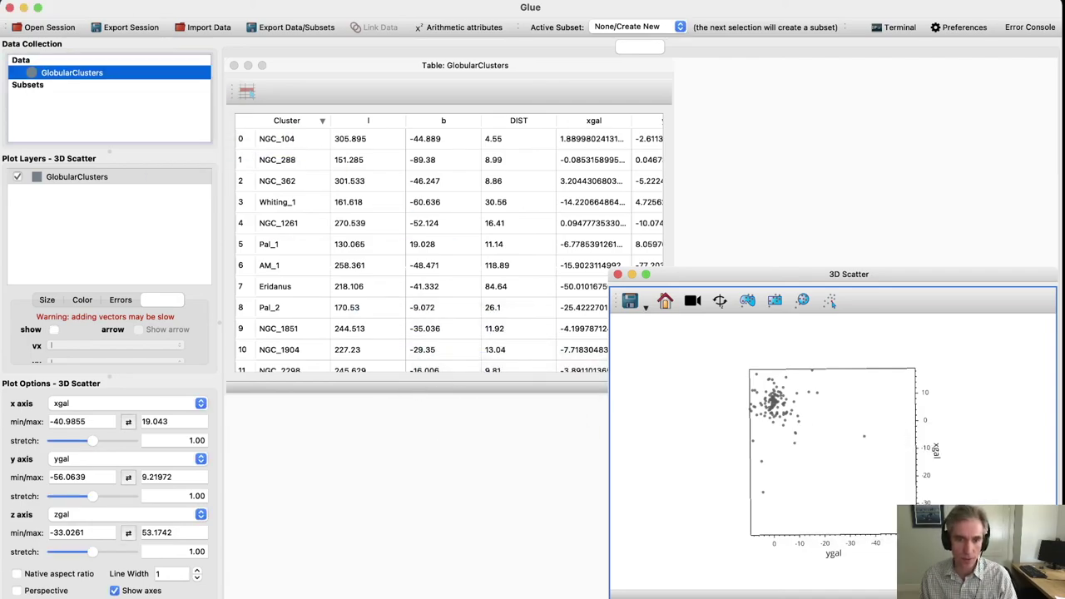
{"action": "left_click", "coordinate": [77, 447]}
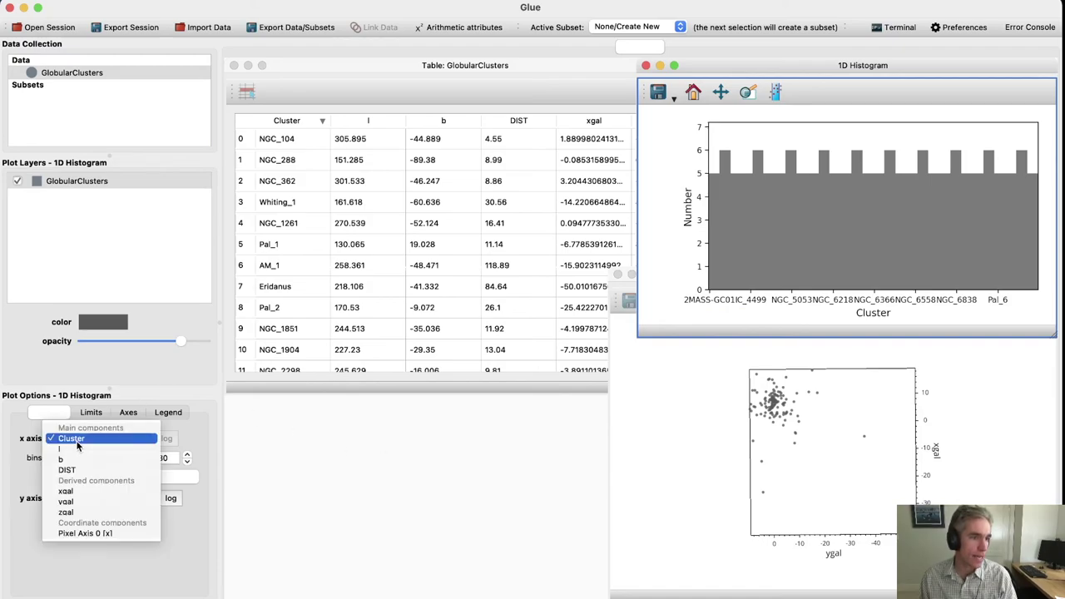
{"action": "left_click", "coordinate": [90, 491]}
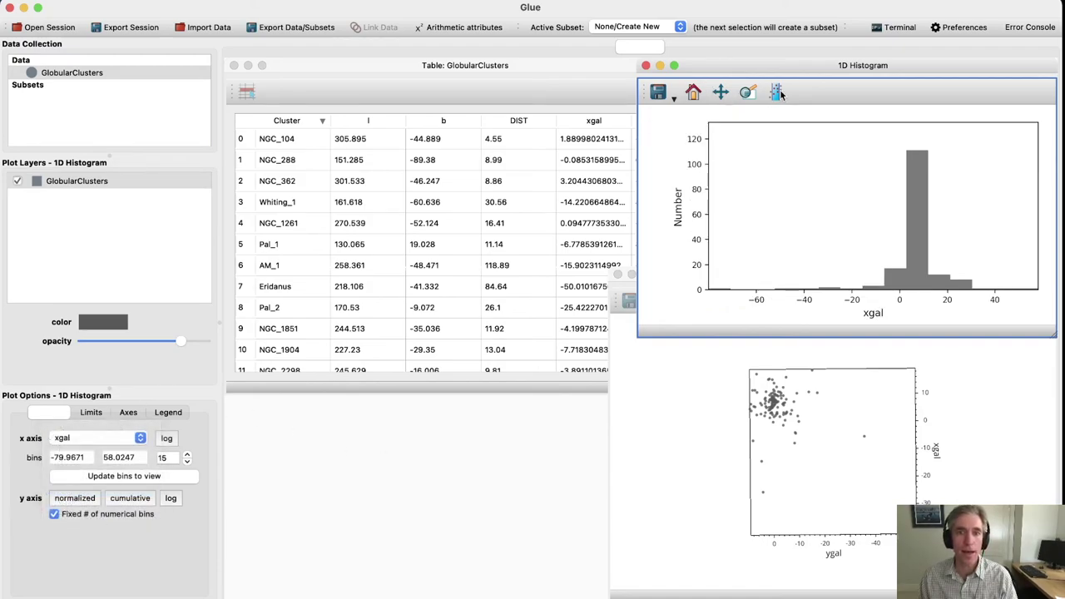
Move the histogram window partly over the table and zoom in on its peak, covering xgal from about -22 to 38.
{"action": "left_click_drag", "start_coordinate": [803, 66], "coordinate": [487, 263]}
{"action": "left_click", "coordinate": [433, 290]}
{"action": "left_click_drag", "start_coordinate": [533, 406], "coordinate": [676, 489]}
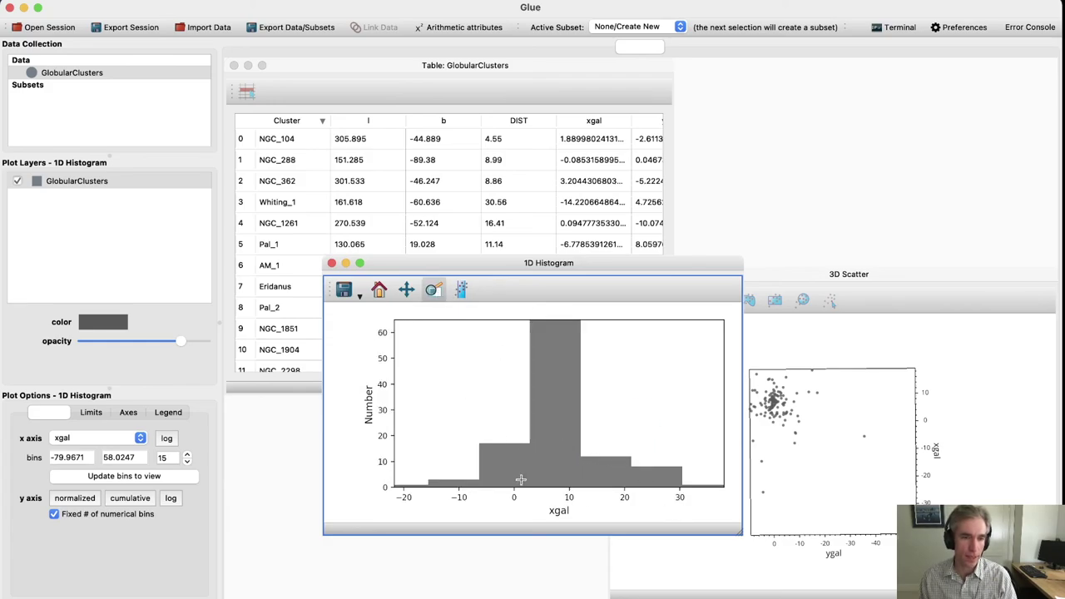
Set the xgal histogram's number of bins to 100.
{"action": "left_click", "coordinate": [186, 453]}
{"action": "left_click", "coordinate": [187, 455]}
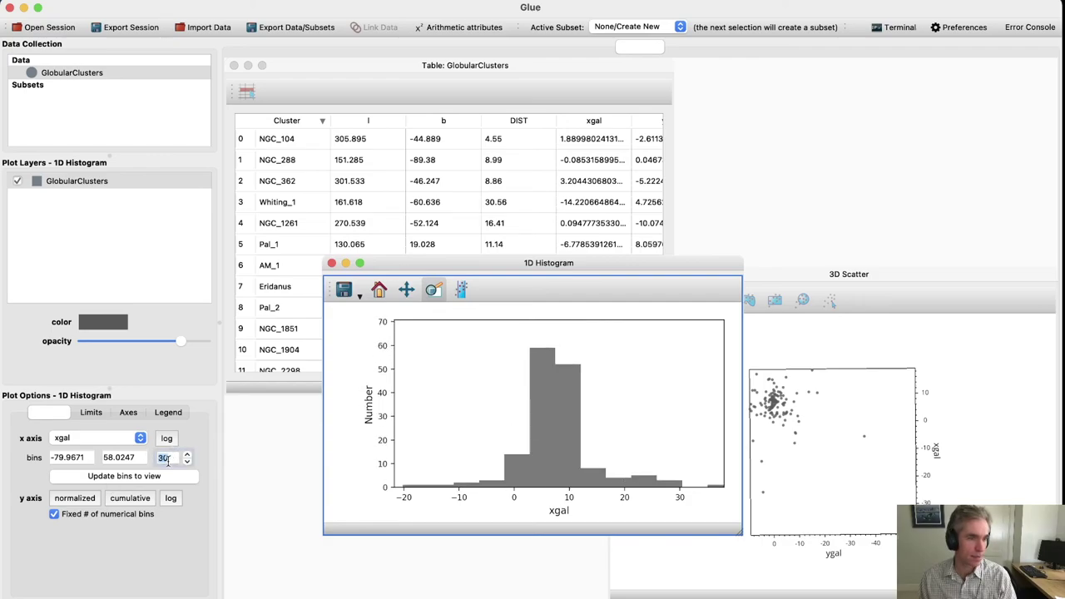
{"action": "type", "text": "100"}
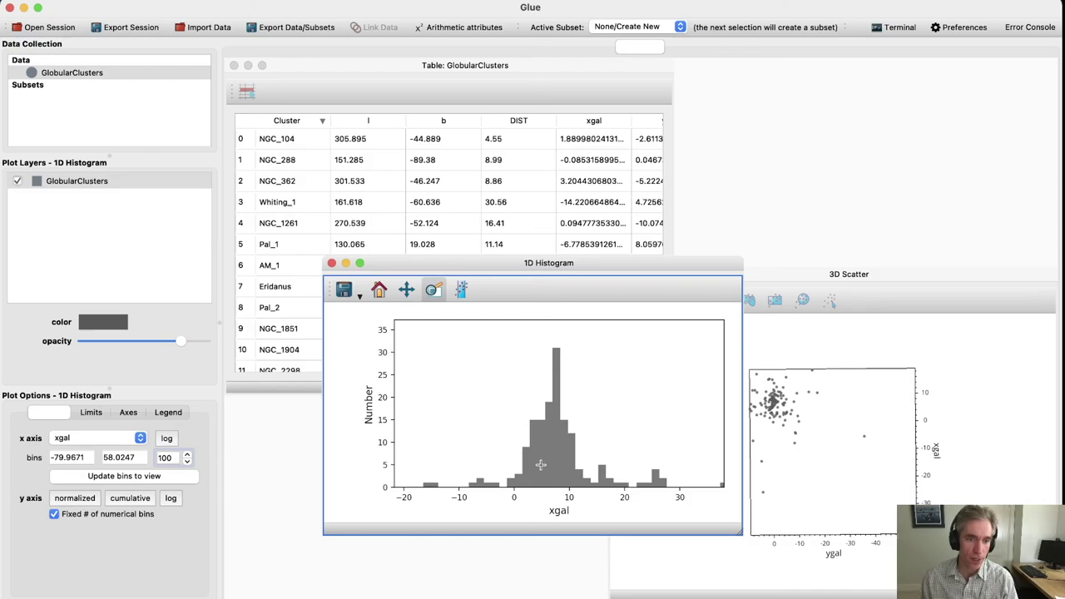
Open the IPython terminal over the viewers and try to add the GlobularClusters dataset to it as a variable.
{"action": "left_click", "coordinate": [895, 28]}
{"action": "left_click_drag", "start_coordinate": [881, 79], "coordinate": [748, 169]}
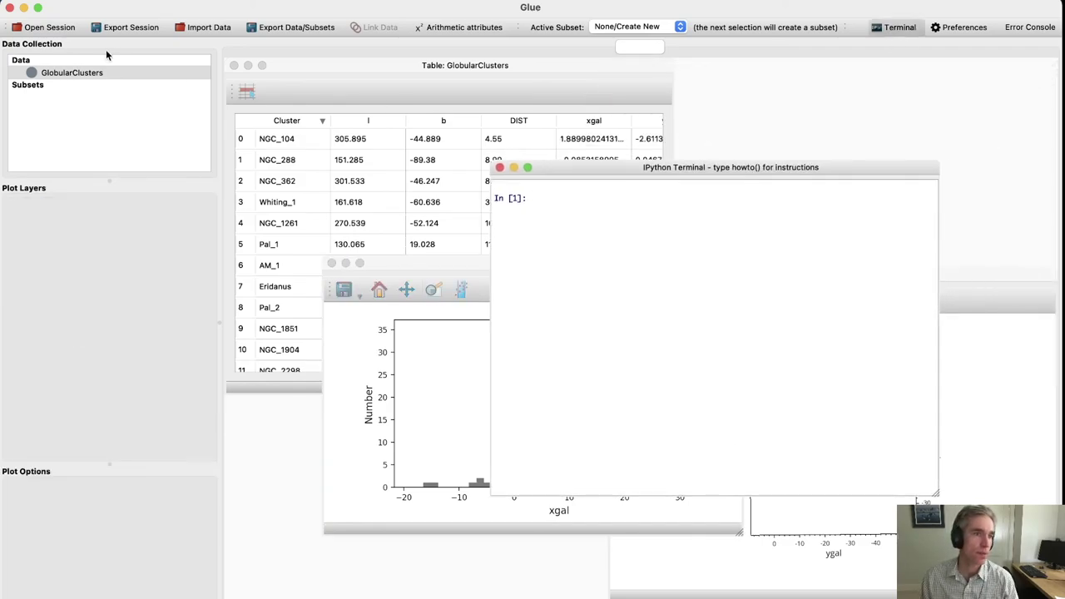
{"action": "left_click_drag", "start_coordinate": [72, 72], "coordinate": [670, 331]}
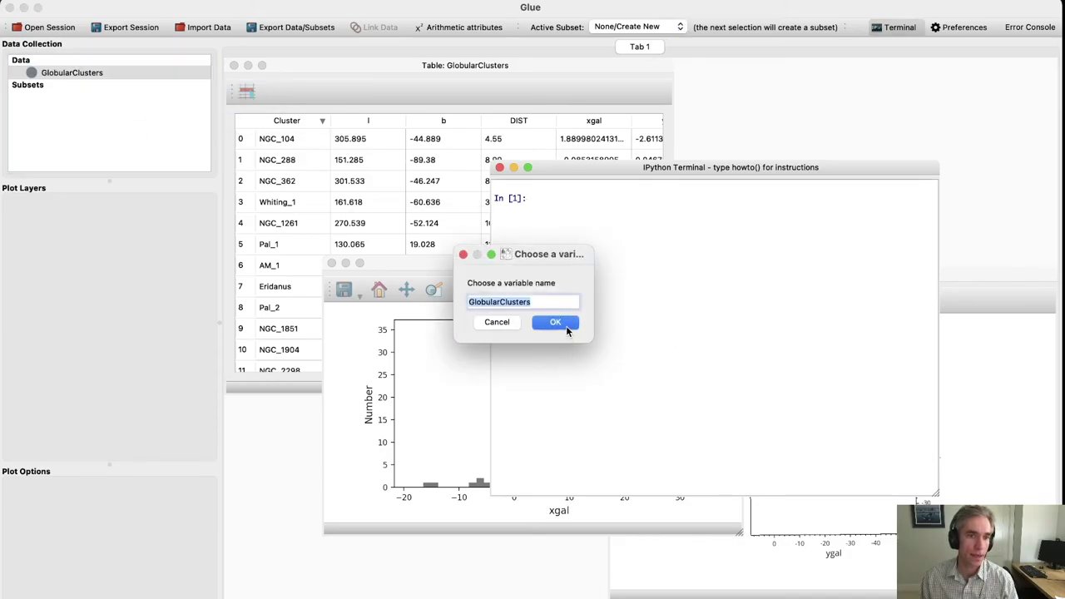
{"action": "left_click", "coordinate": [497, 323]}
Display the data collection dc in the terminal and print the first dataset's xgal values with dc[0]['xgal'].
{"action": "type", "text": "d"}
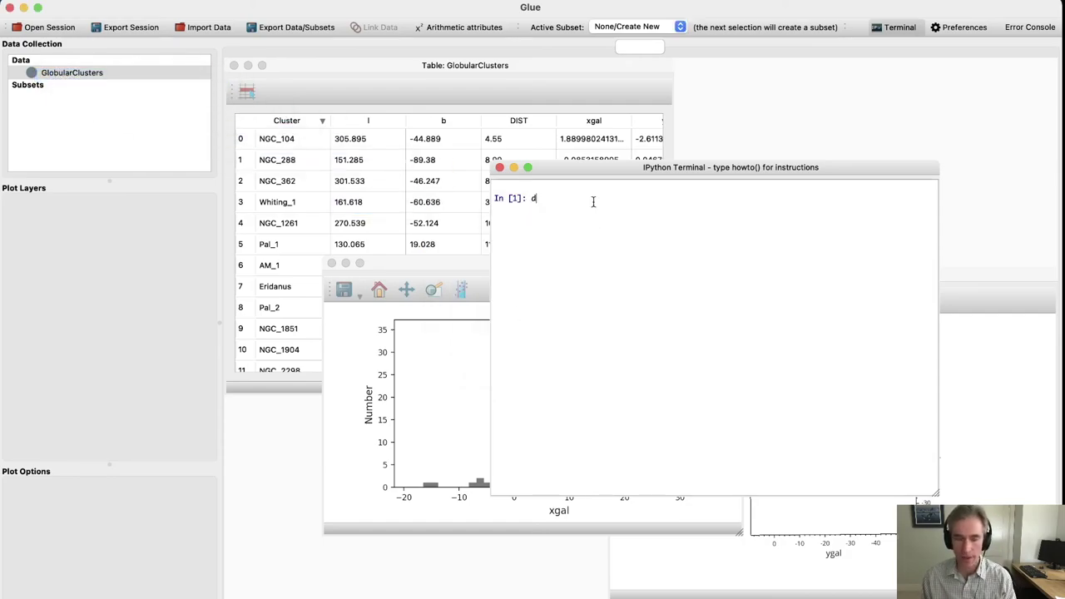
{"action": "type", "text": "x"}
{"action": "key", "text": "Return"}
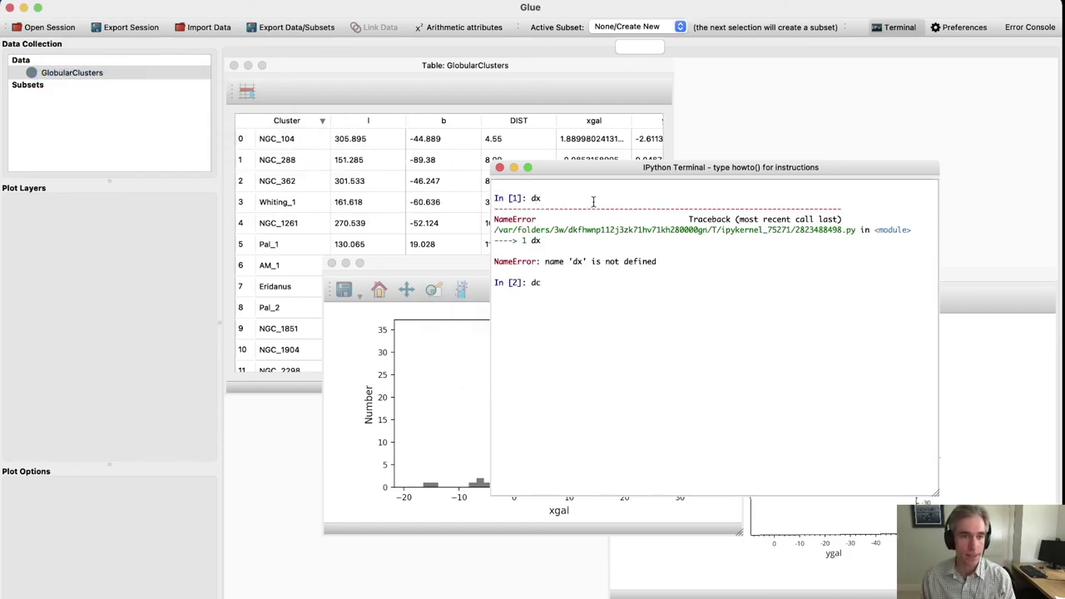
{"action": "key", "text": "Return"}
{"action": "type", "text": "dc[0]['xgal']"}
{"action": "key", "text": "Return"}
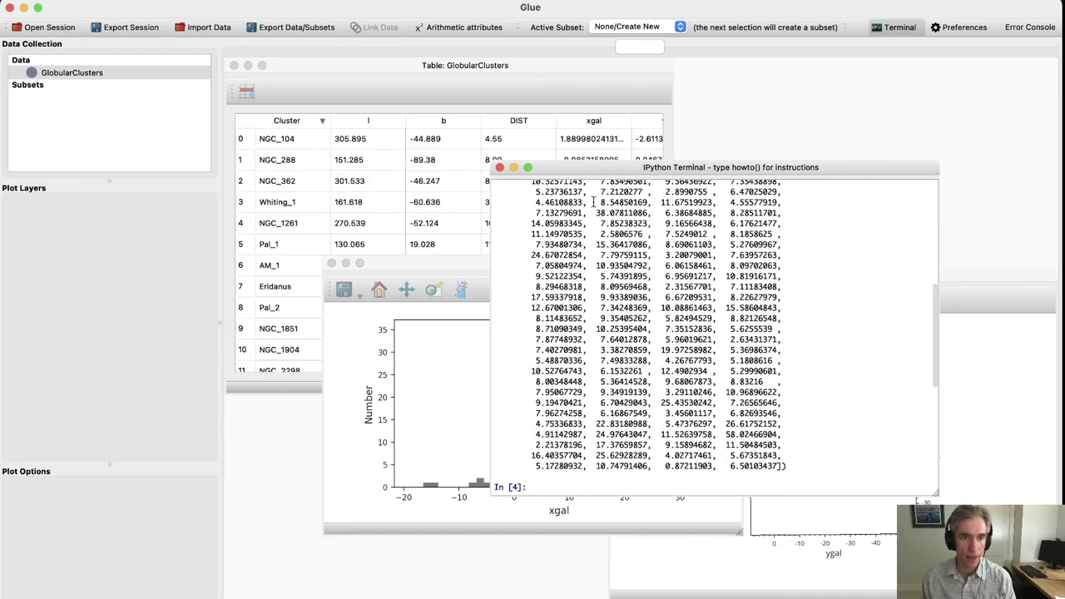
Import numpy as np in the terminal and enter the start of an np.mean expression on the first dataset, dc[0].
{"action": "type", "text": "impor"}
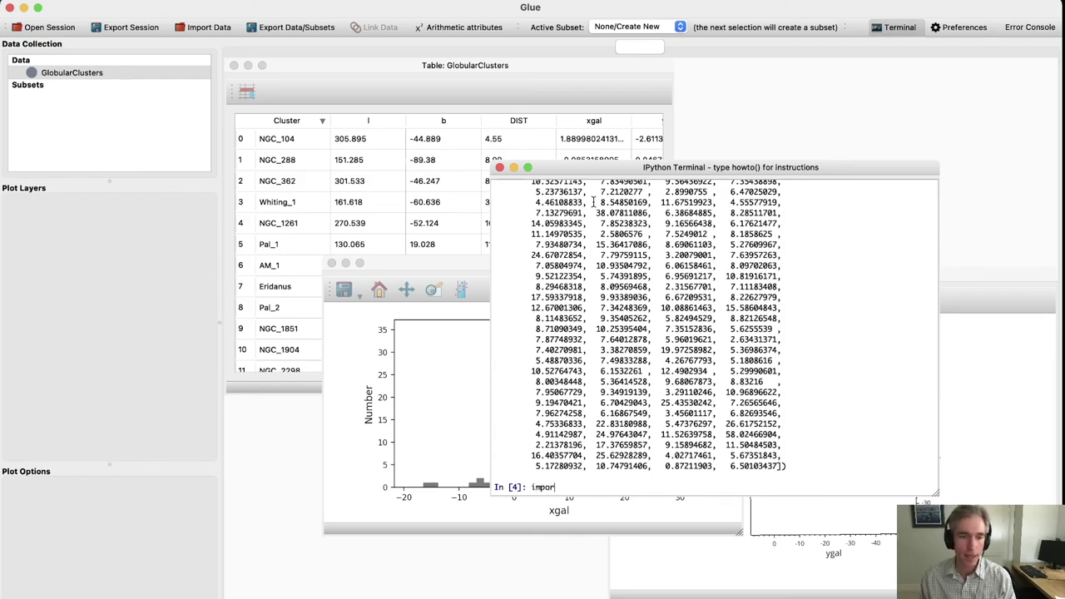
{"action": "type", "text": "t numpy as np"}
{"action": "key", "text": "Return"}
{"action": "type", "text": "np"}
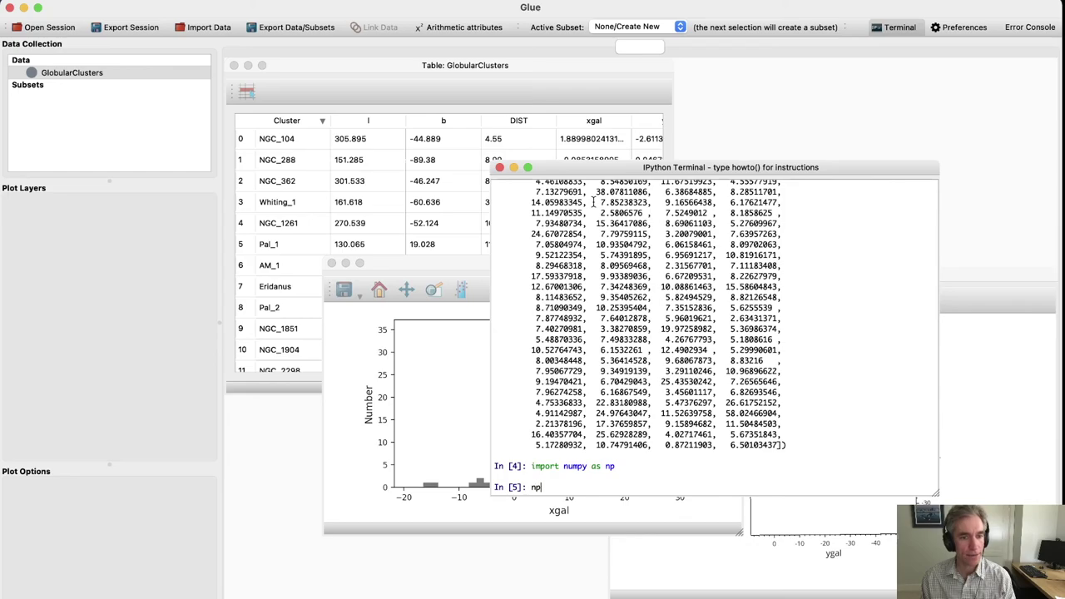
{"action": "type", "text": ".mean("}
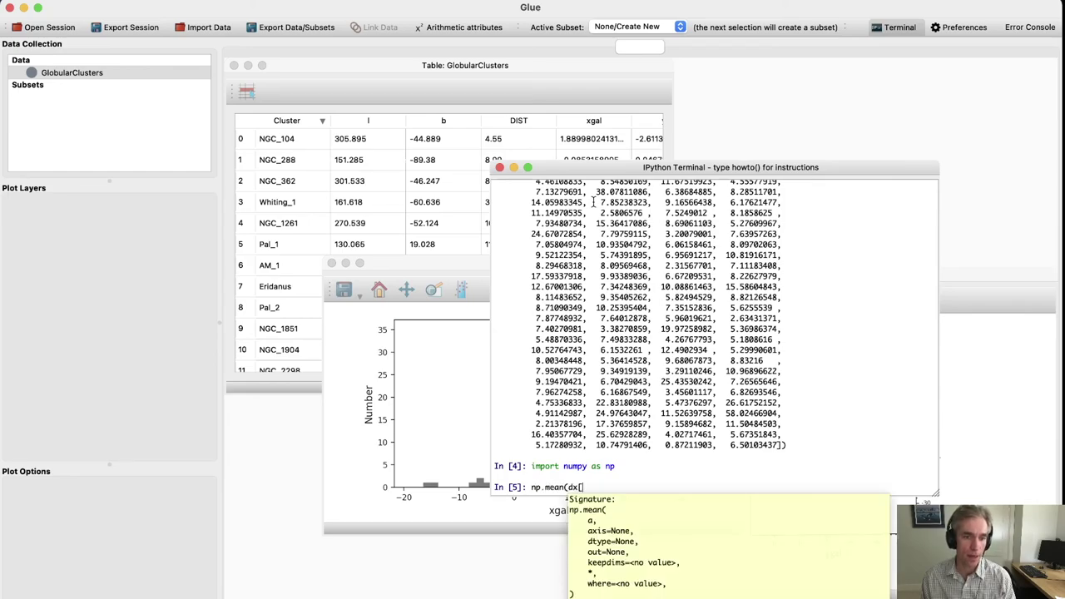
{"action": "type", "text": "dc[0]["}
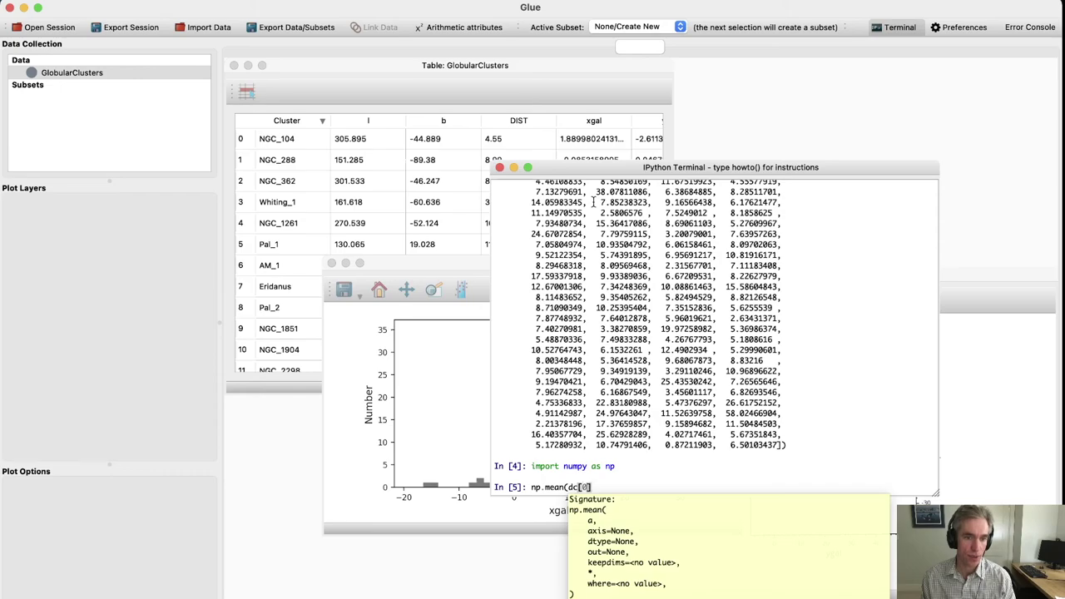